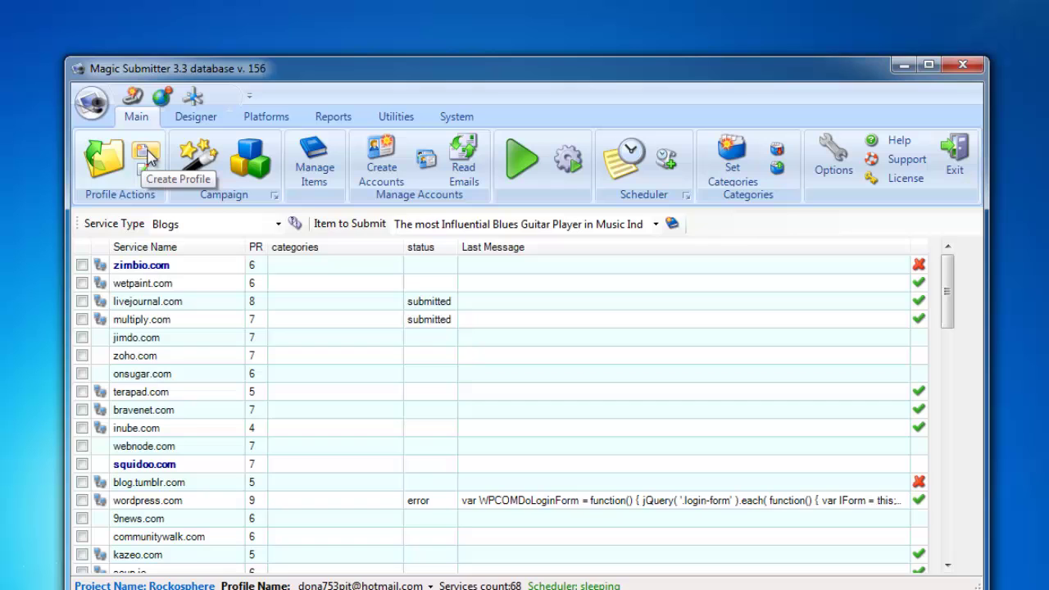
Step: Create a new profile and auto-fill its details using Hotmail as the mail server type
{"action": "left_click", "coordinate": [148, 154]}
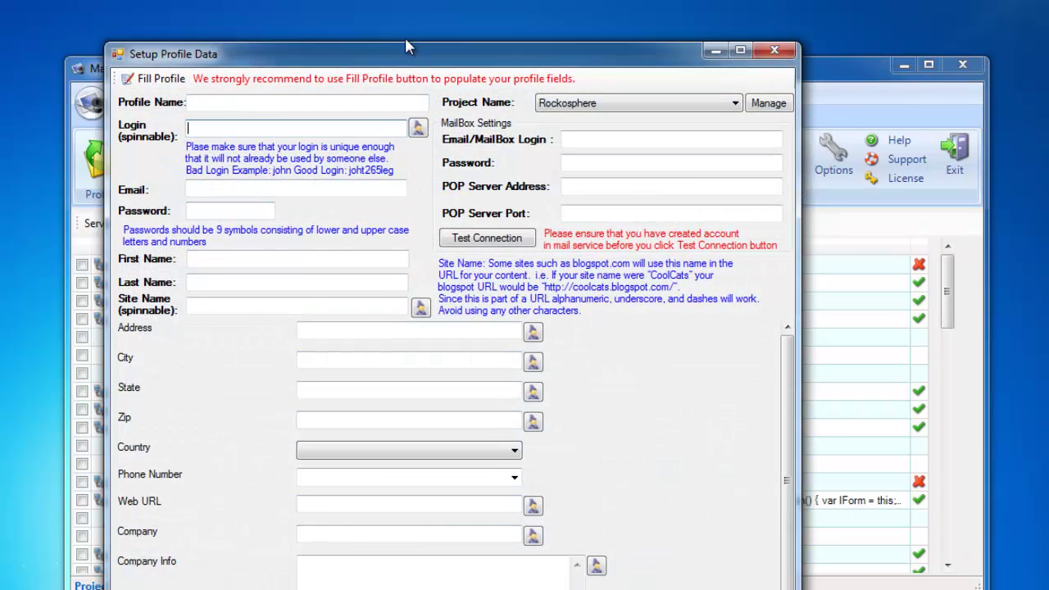
{"action": "left_click_drag", "start_coordinate": [353, 79], "coordinate": [414, 35]}
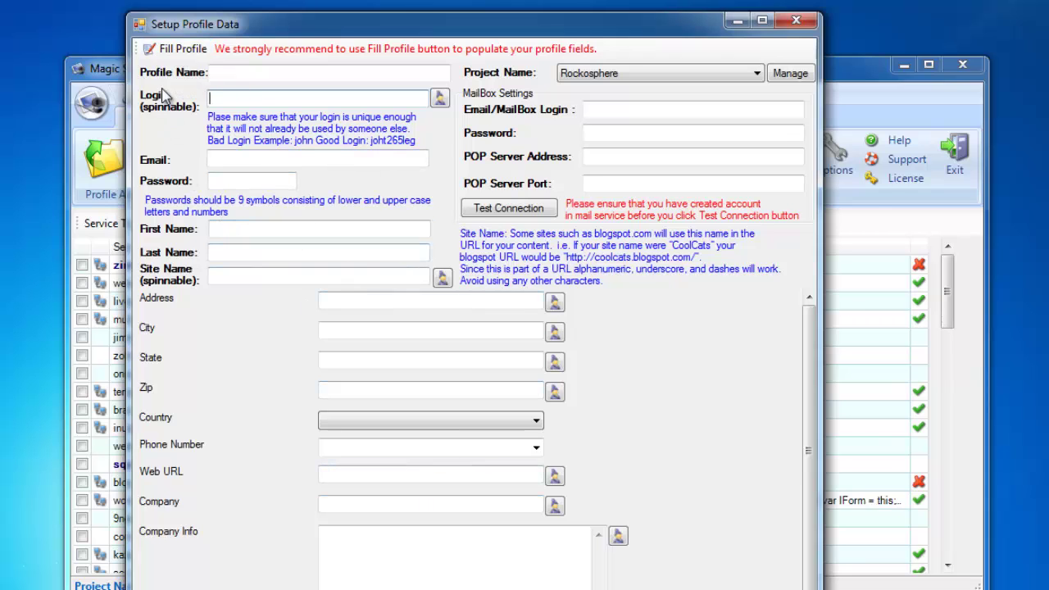
{"action": "left_click", "coordinate": [179, 52]}
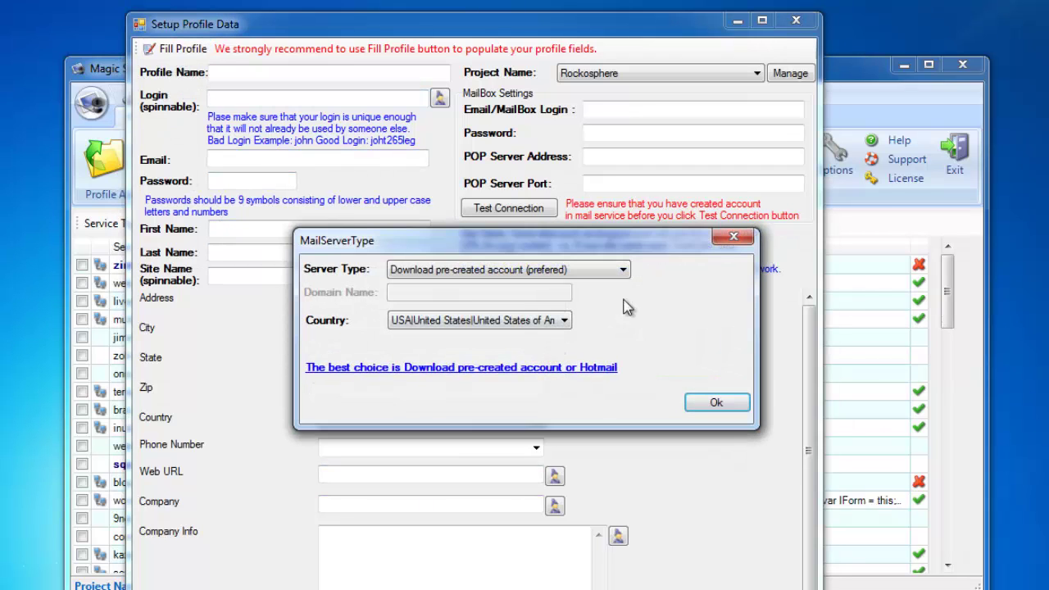
{"action": "left_click", "coordinate": [625, 270]}
{"action": "left_click", "coordinate": [425, 298]}
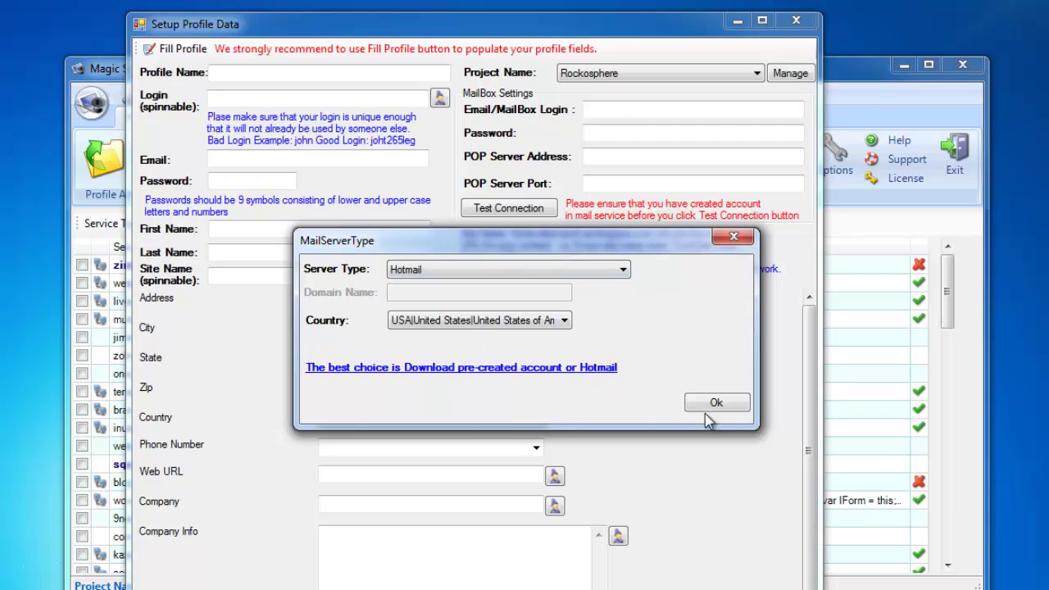
{"action": "left_click", "coordinate": [711, 402]}
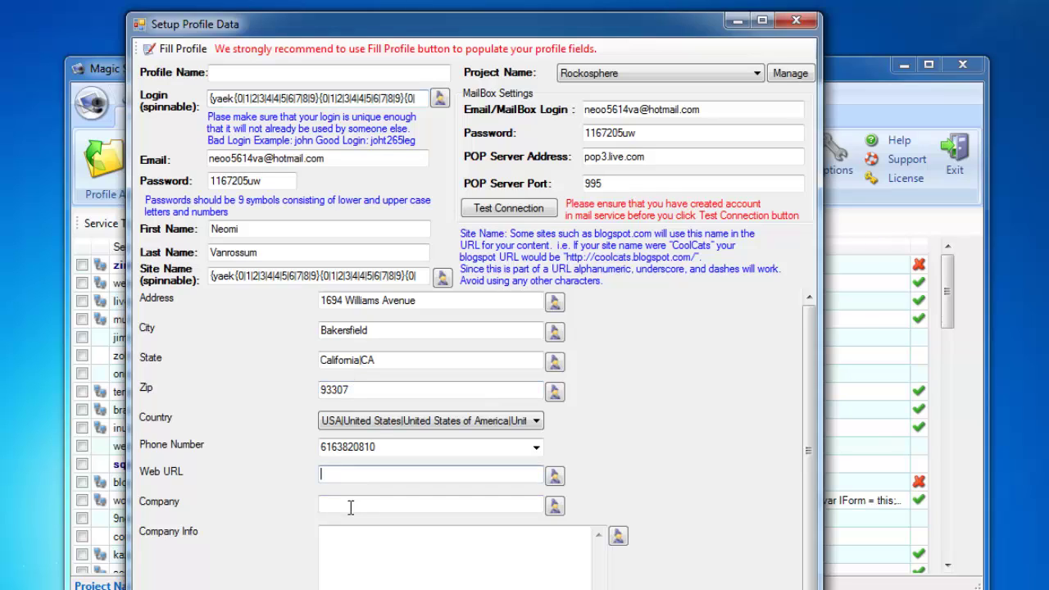
{"action": "left_click", "coordinate": [336, 534]}
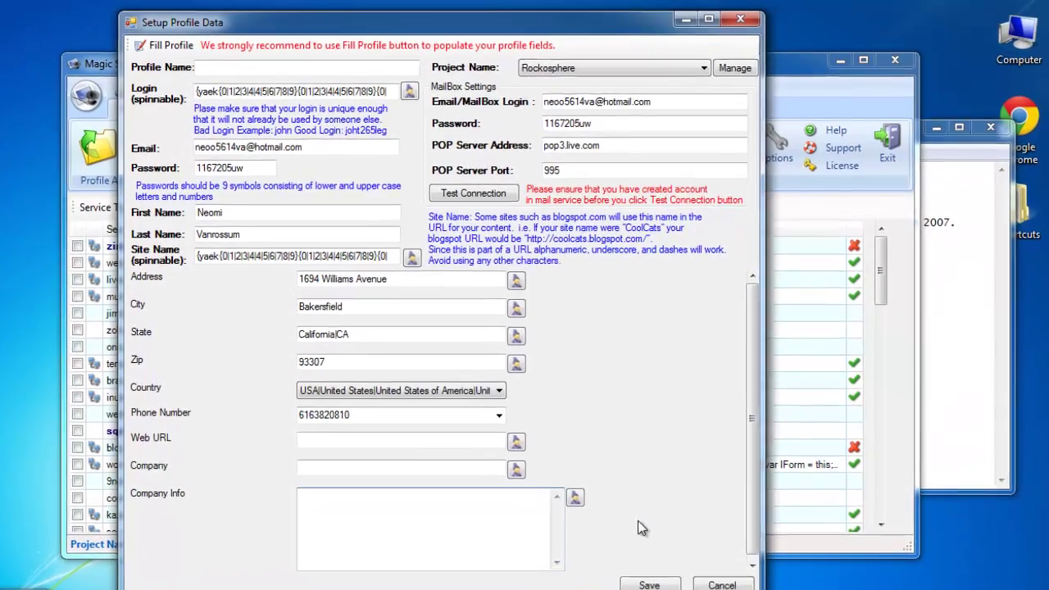
{"action": "key", "text": "alt+Tab"}
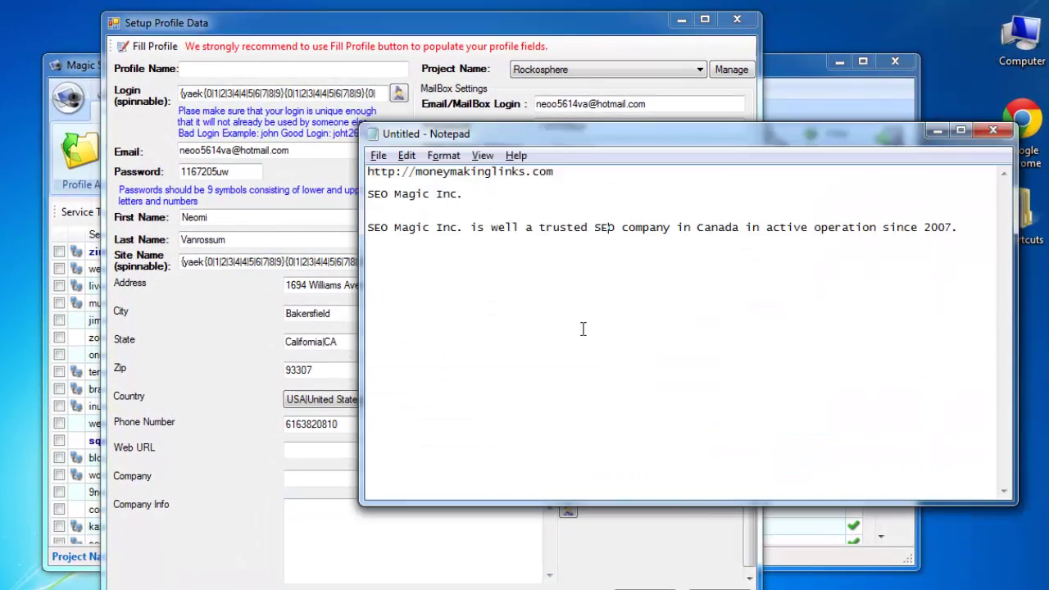
{"action": "left_click_drag", "start_coordinate": [555, 172], "coordinate": [290, 168]}
{"action": "key", "text": "ctrl+c"}
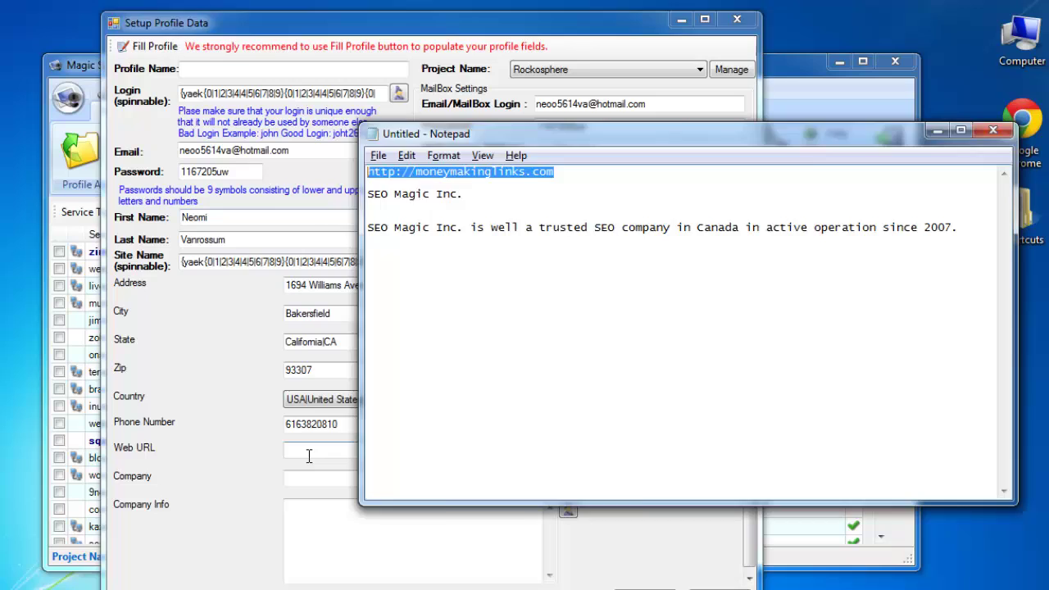
{"action": "left_click", "coordinate": [311, 457]}
{"action": "right_click", "coordinate": [311, 457]}
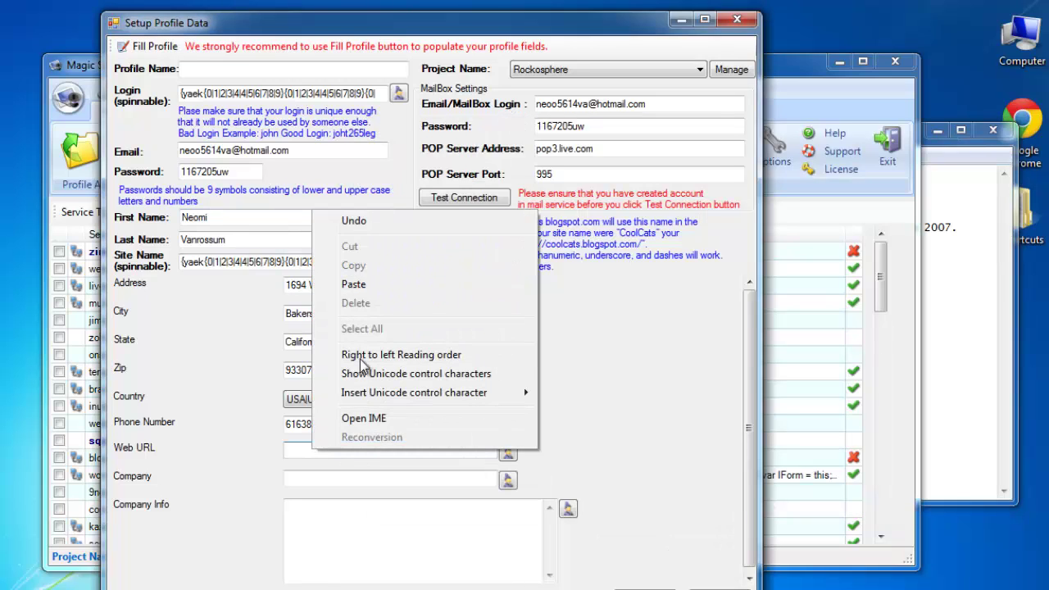
{"action": "left_click", "coordinate": [352, 283]}
Step: Copy SEO Magic Inc. from the notes into the Company field
{"action": "key", "text": "alt+Tab"}
{"action": "left_click", "coordinate": [604, 269]}
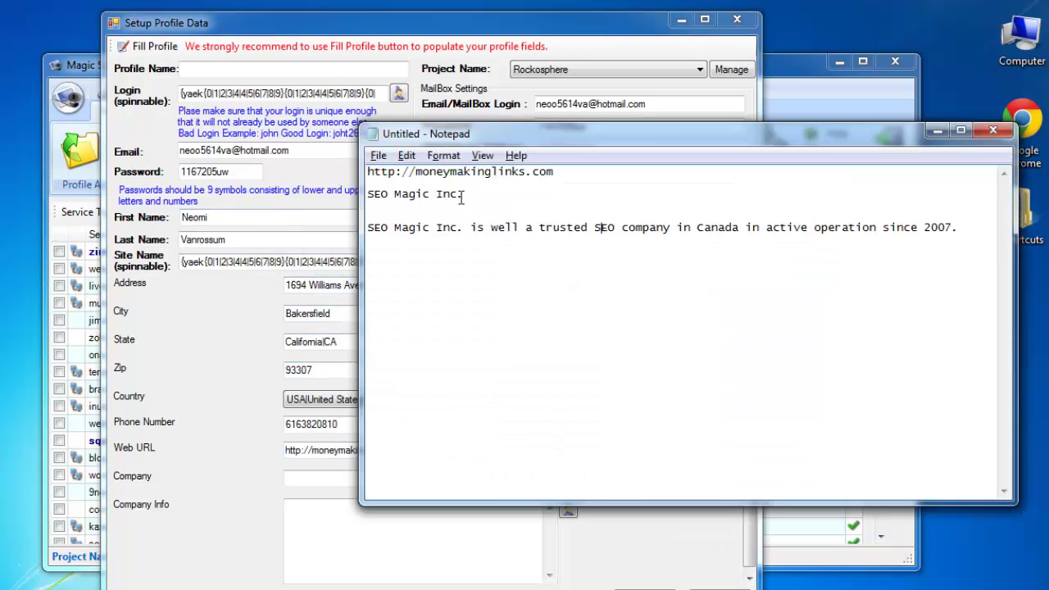
{"action": "left_click_drag", "start_coordinate": [463, 195], "coordinate": [367, 194]}
{"action": "right_click", "coordinate": [407, 201]}
{"action": "left_click", "coordinate": [445, 248]}
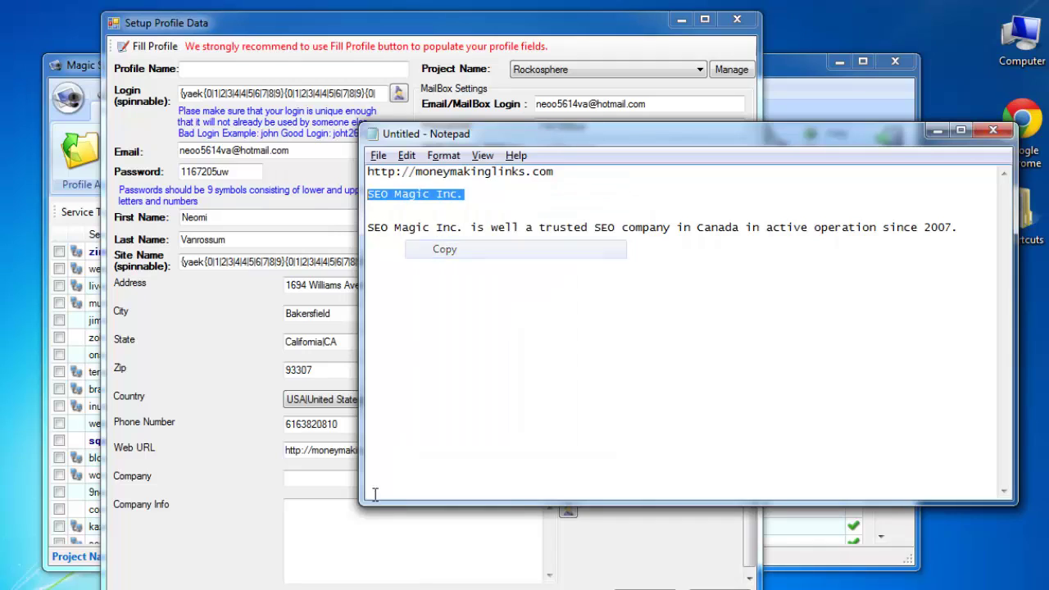
{"action": "left_click", "coordinate": [321, 477]}
{"action": "right_click", "coordinate": [320, 477]}
{"action": "left_click", "coordinate": [361, 312]}
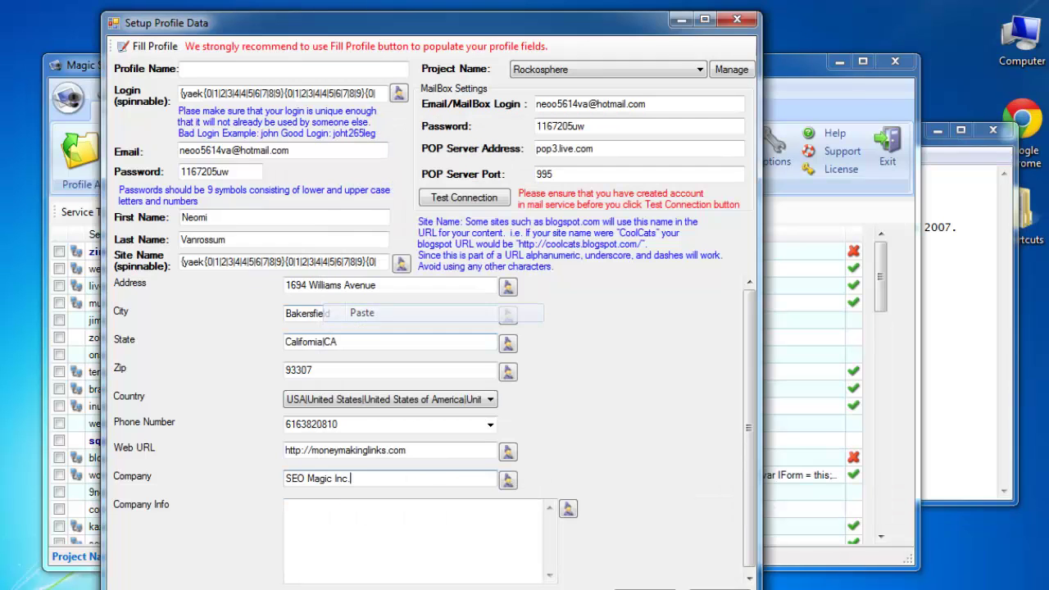
Step: Paste the one-sentence company description into Company Info without a leading blank line
{"action": "key", "text": "alt+Tab"}
{"action": "left_click", "coordinate": [753, 235]}
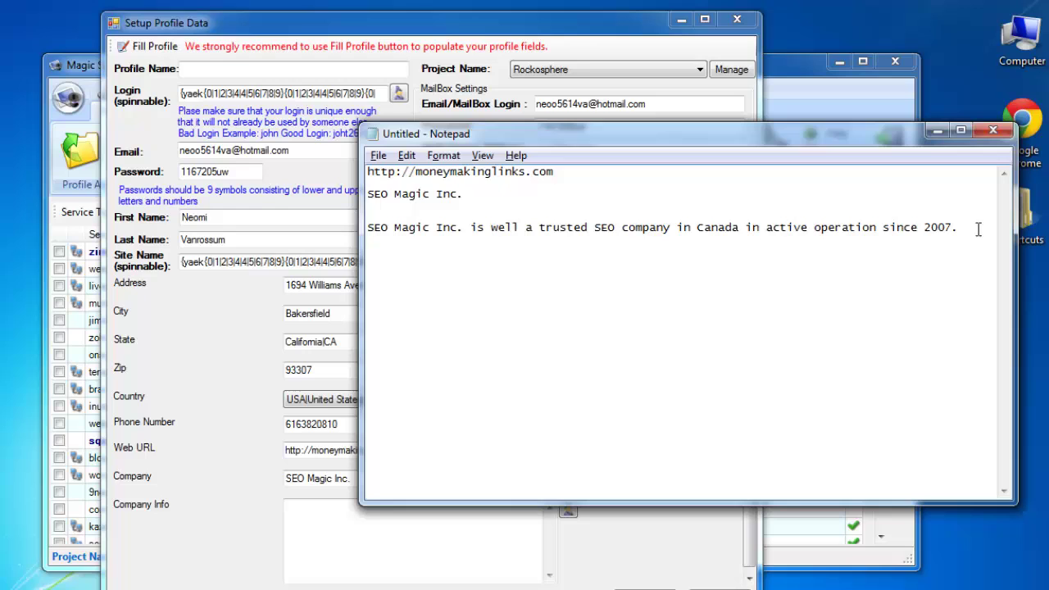
{"action": "left_click_drag", "start_coordinate": [978, 230], "coordinate": [197, 223]}
{"action": "left_click", "coordinate": [288, 506]}
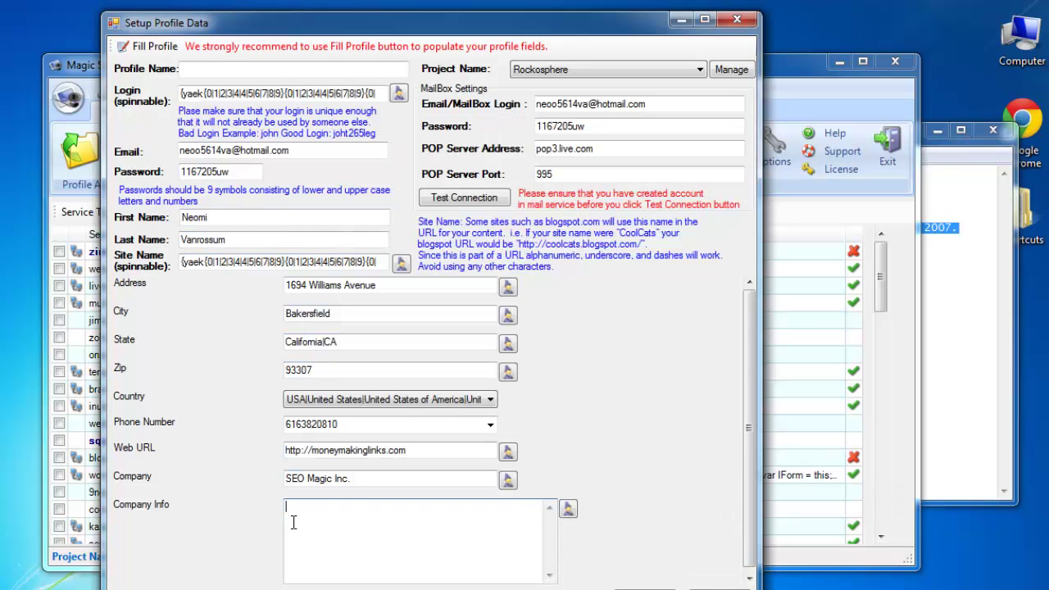
{"action": "right_click", "coordinate": [291, 521]}
{"action": "left_click", "coordinate": [334, 357]}
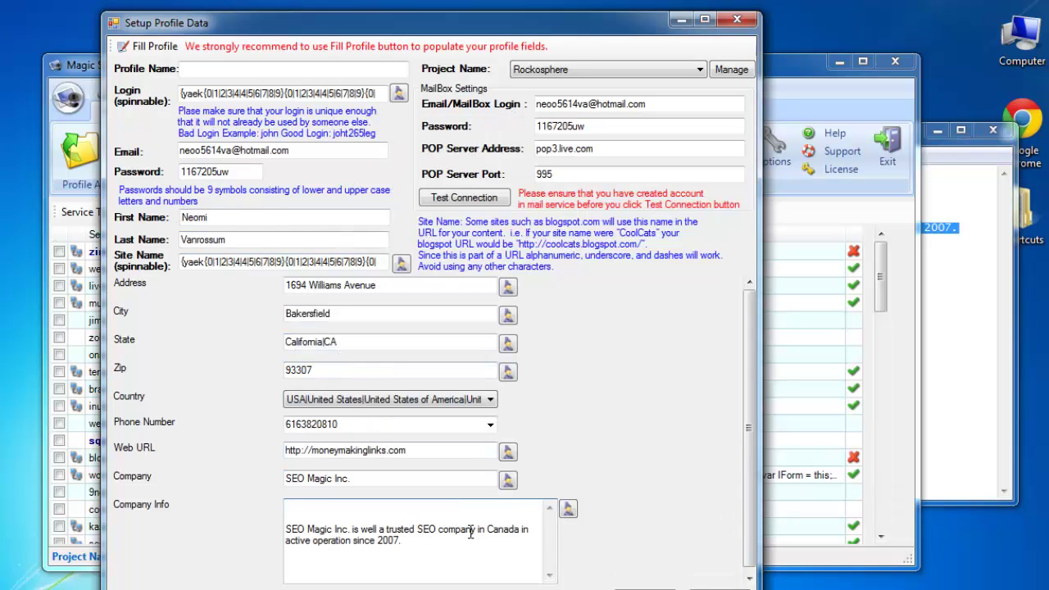
{"action": "left_click", "coordinate": [287, 528]}
{"action": "key", "text": "BackSpace"}
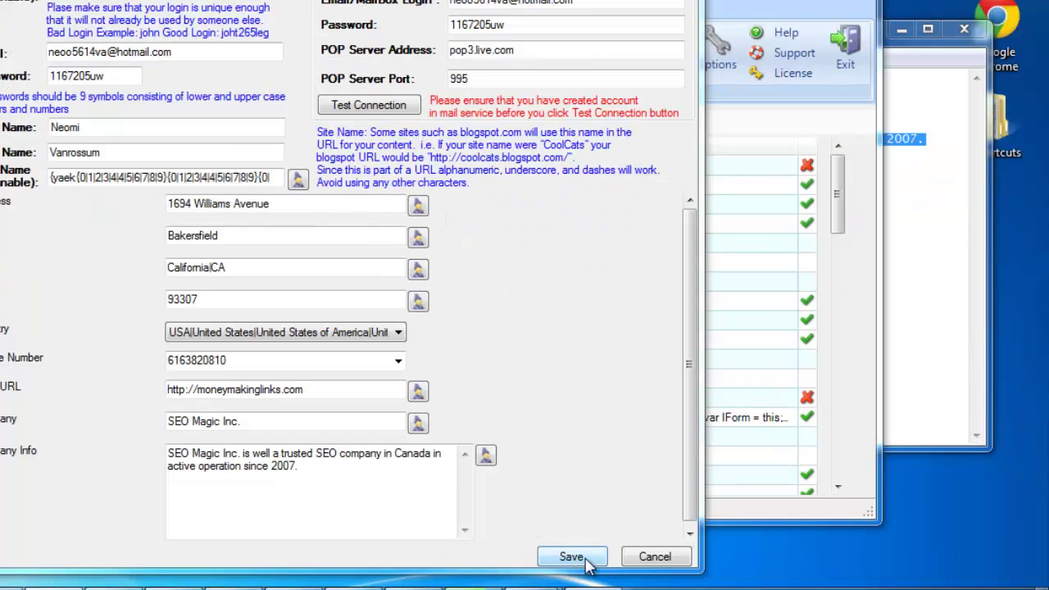
Step: Save the profile and approve automatic creation of its hotmail.com mail account
{"action": "left_click", "coordinate": [571, 556]}
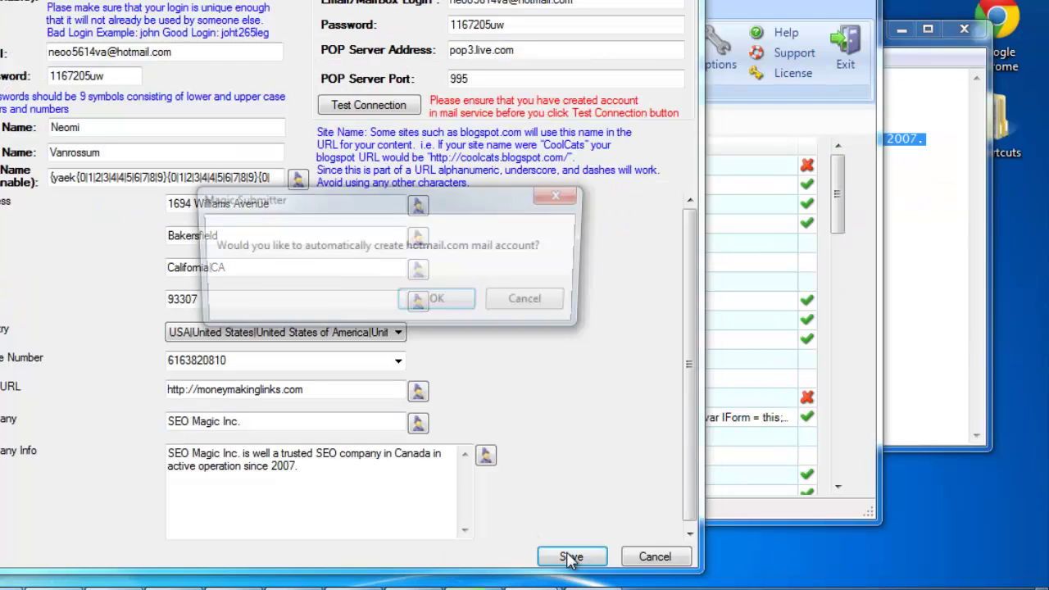
{"action": "left_click", "coordinate": [440, 303]}
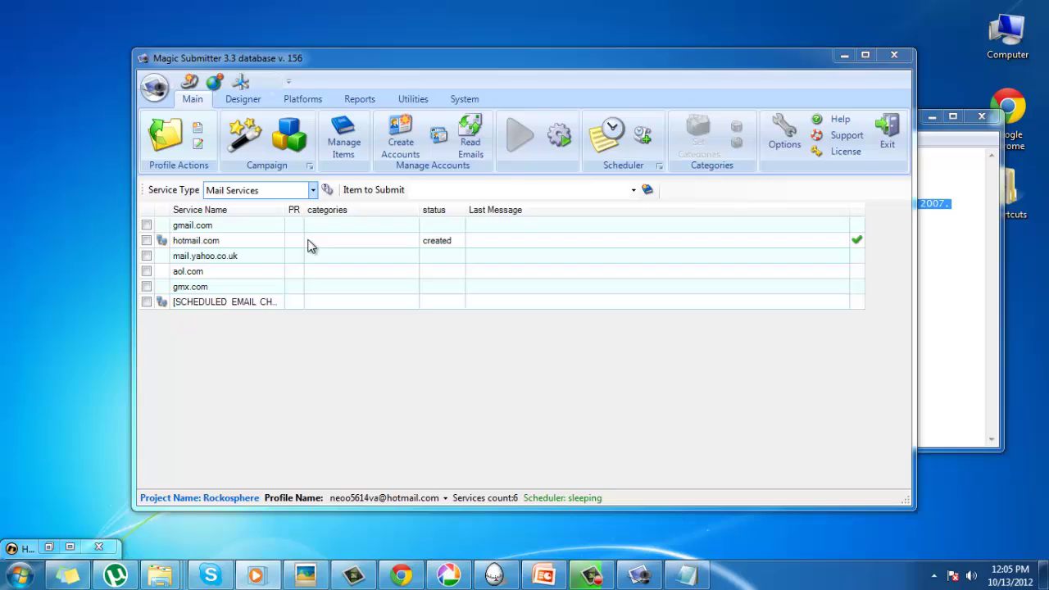
Step: Select all Article Directories services and create the profile's accounts on them
{"action": "left_click", "coordinate": [312, 190]}
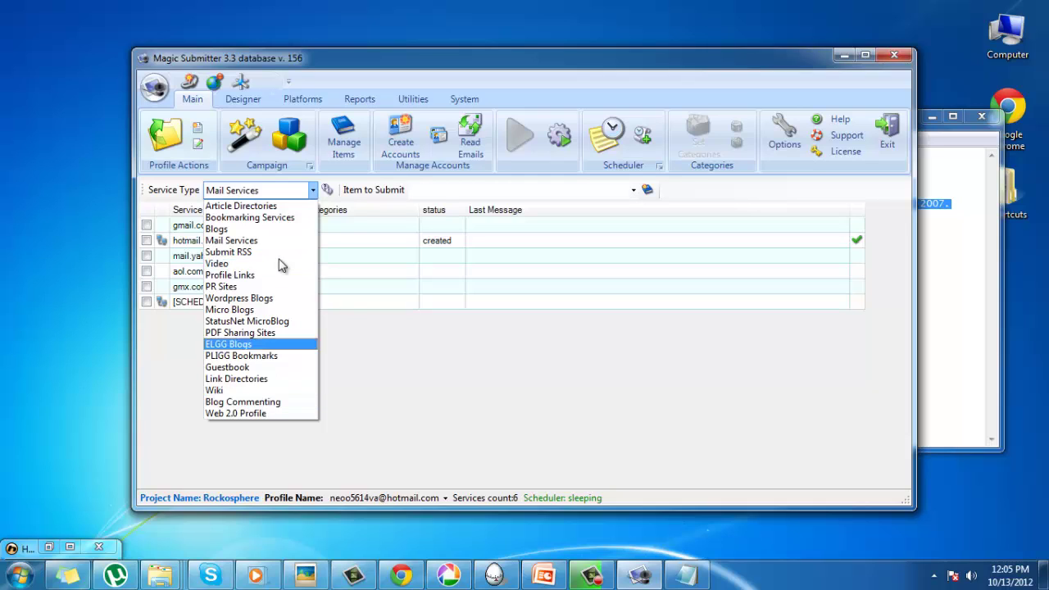
{"action": "left_click", "coordinate": [249, 208]}
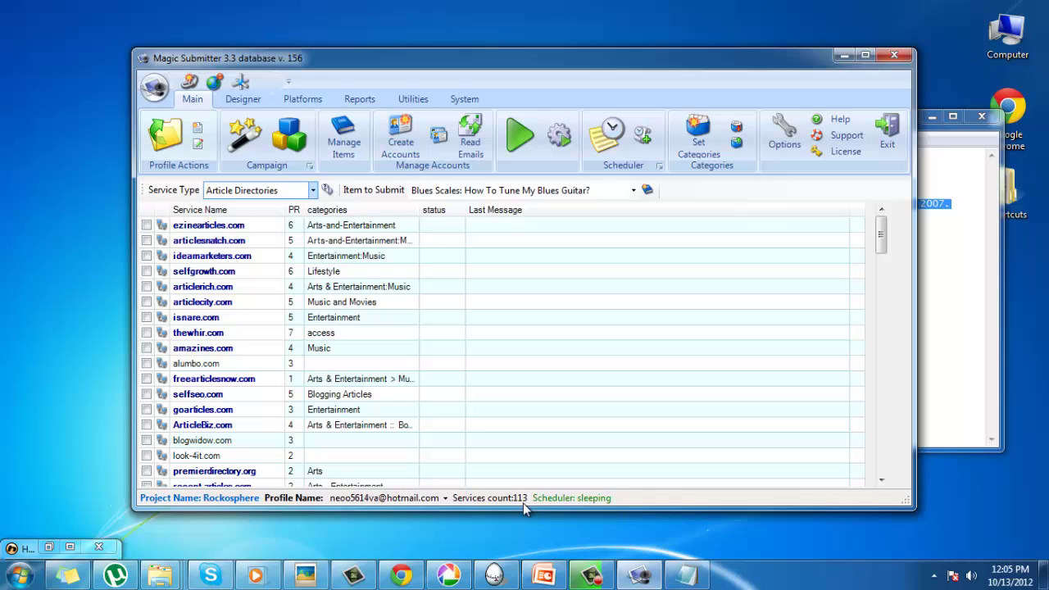
{"action": "right_click", "coordinate": [188, 231]}
{"action": "left_click", "coordinate": [253, 145]}
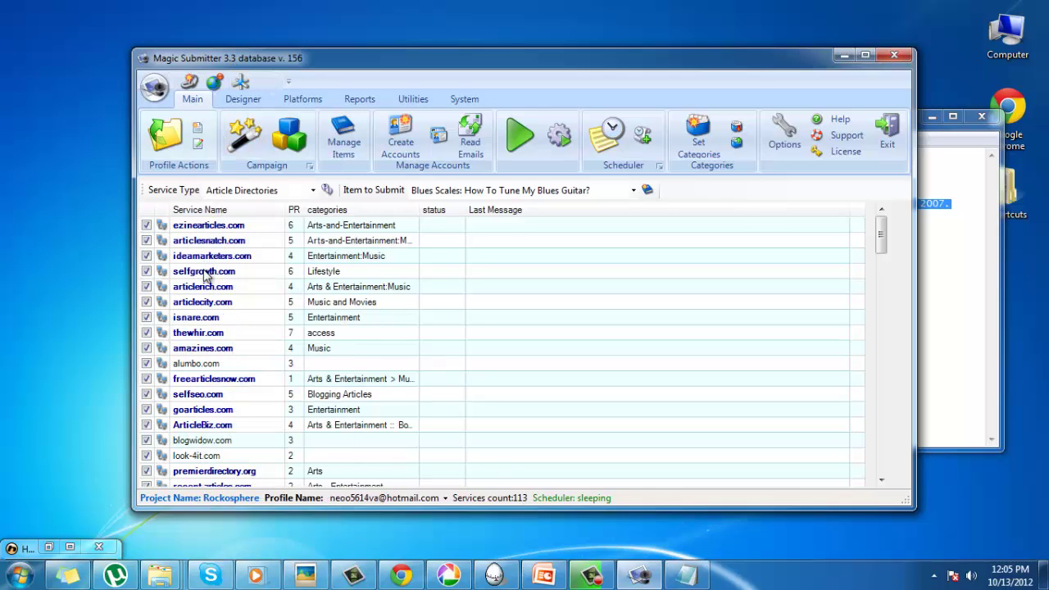
{"action": "left_click", "coordinate": [404, 147]}
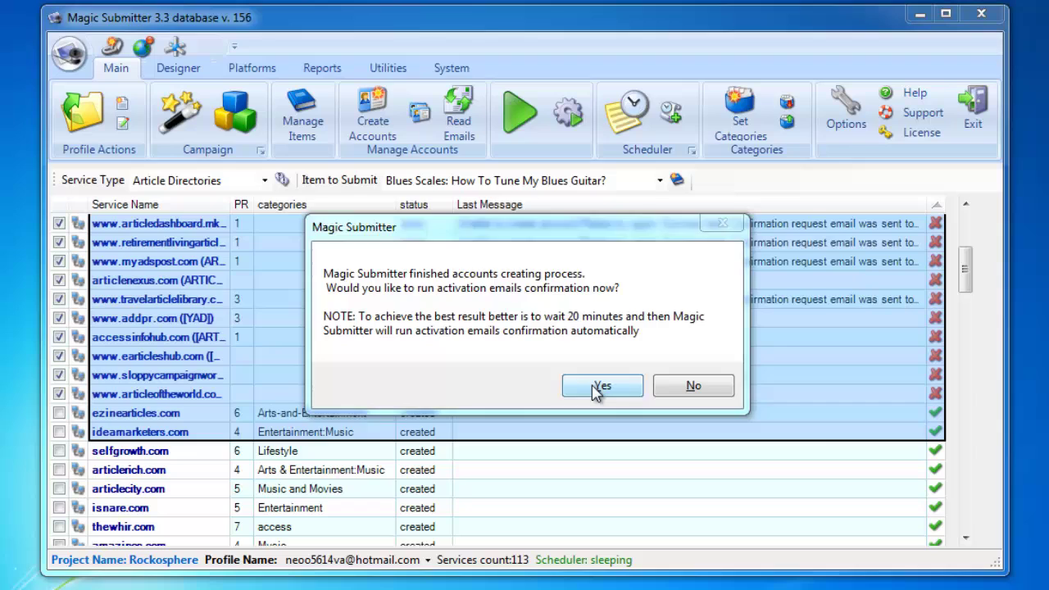
Step: Run activation email confirmation now for the new article directory accounts
{"action": "left_click", "coordinate": [597, 388]}
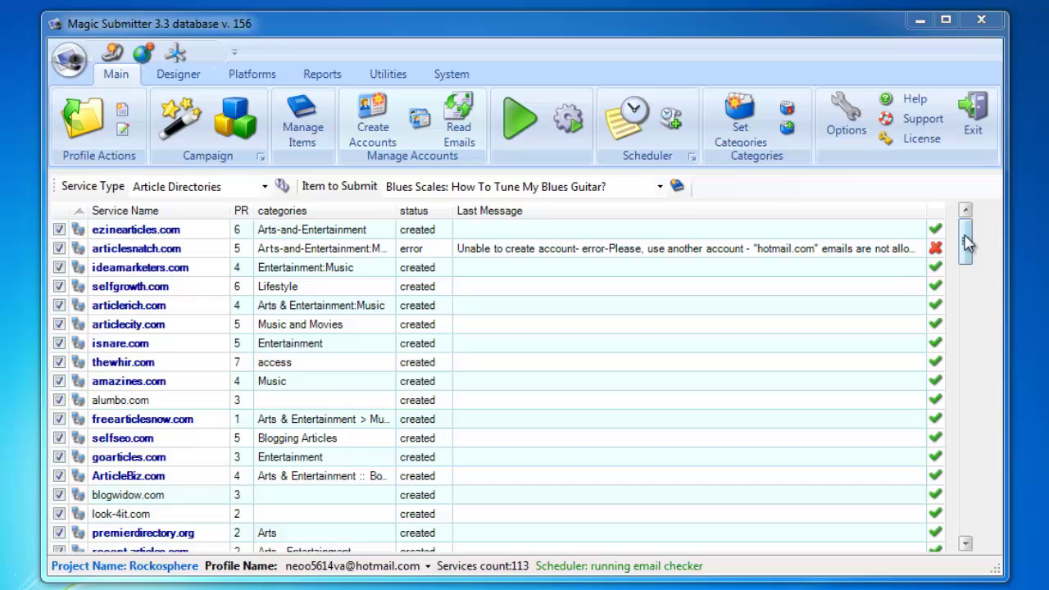
{"action": "mouse_move", "coordinate": [966, 241]}
{"action": "left_mouse_down"}
{"action": "mouse_move", "coordinate": [965, 304]}
{"action": "mouse_move", "coordinate": [971, 246]}
{"action": "left_mouse_up"}
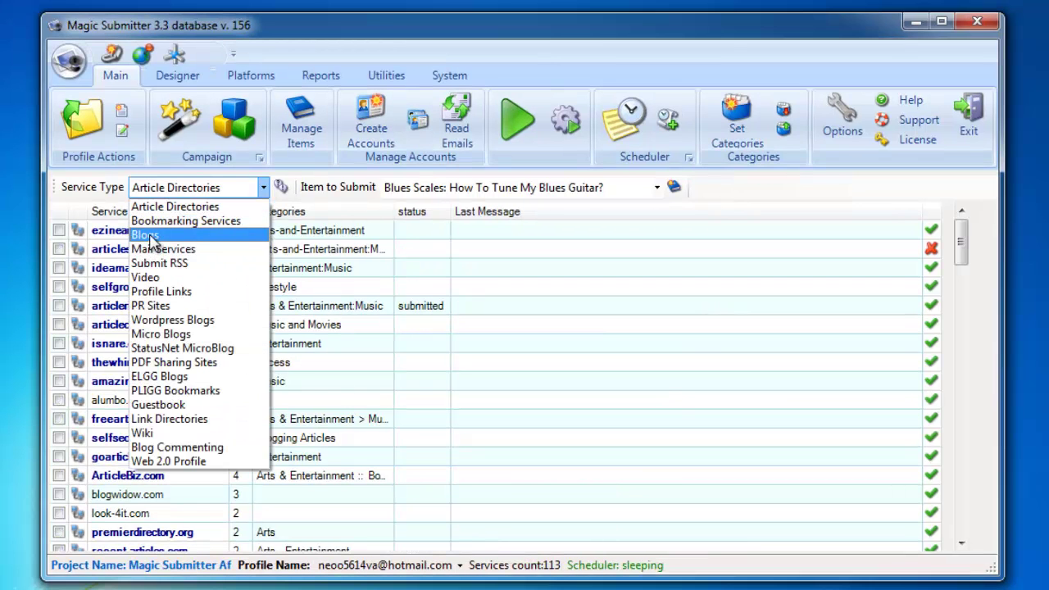
{"action": "left_click", "coordinate": [144, 235]}
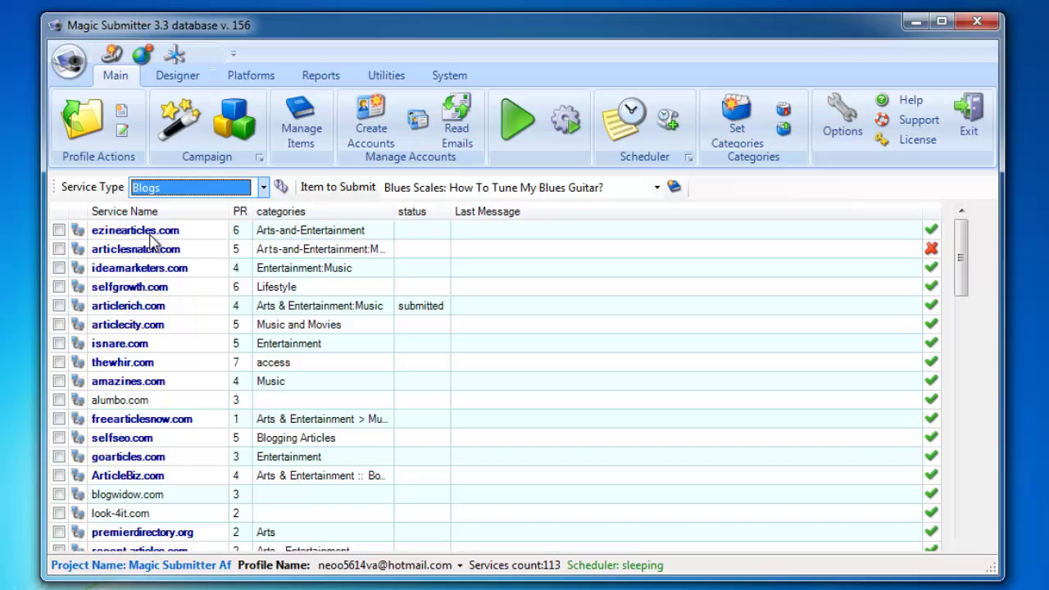
{"action": "left_click", "coordinate": [58, 215]}
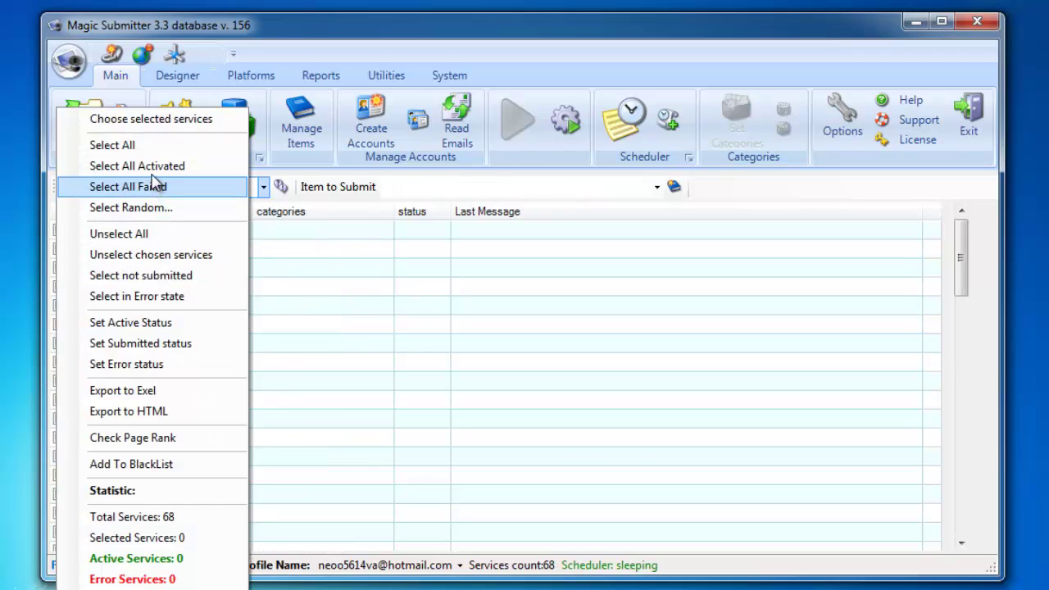
{"action": "left_click", "coordinate": [123, 145]}
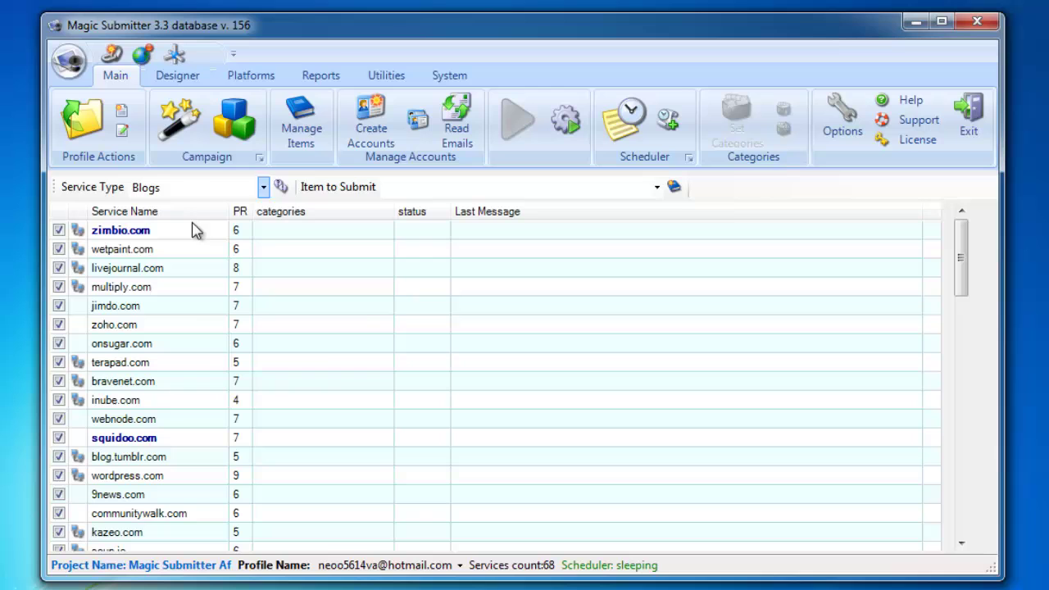
{"action": "left_click", "coordinate": [370, 135]}
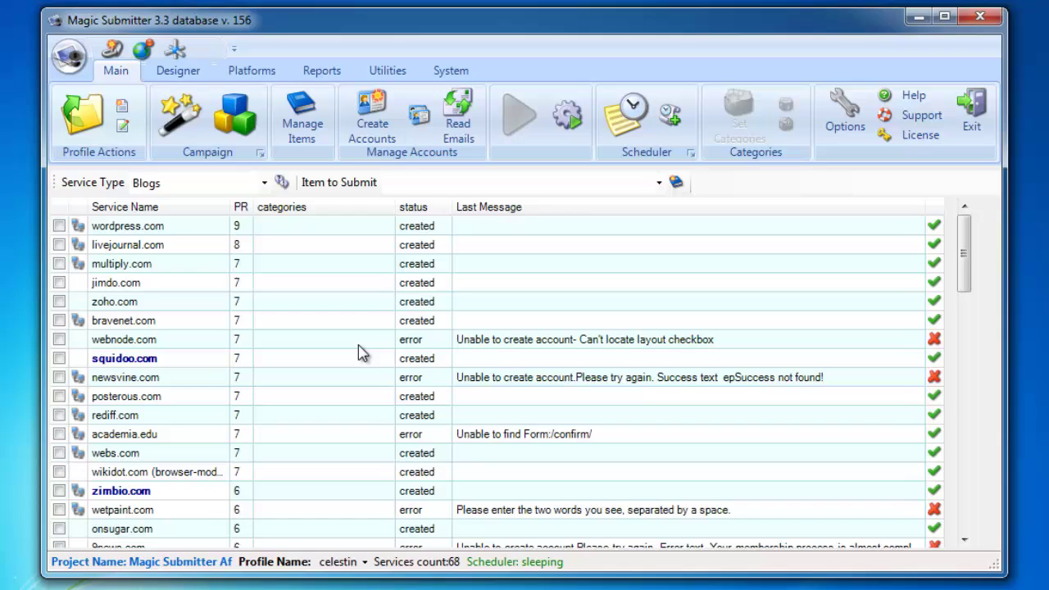
Step: Open the Money Site's campaign settings and name the campaign My first campaign
{"action": "left_click", "coordinate": [230, 112]}
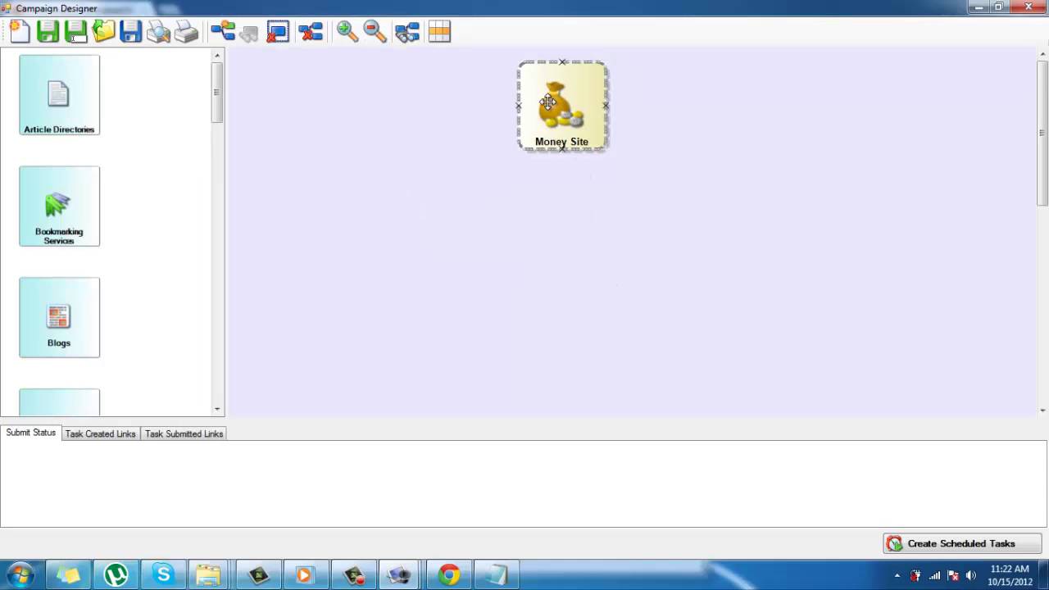
{"action": "double_click", "coordinate": [548, 101]}
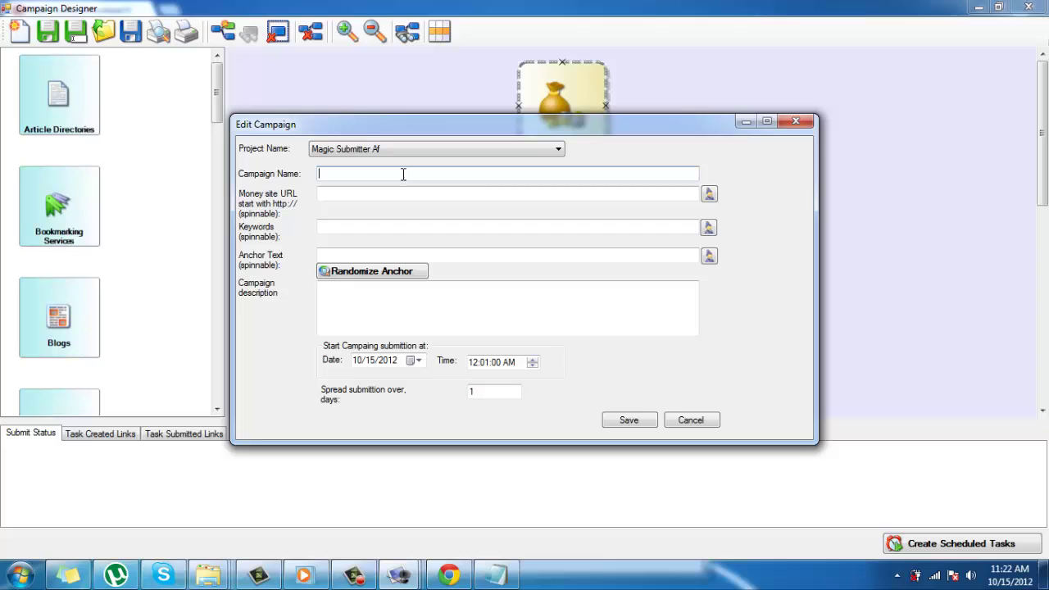
{"action": "left_click", "coordinate": [473, 475]}
{"action": "key", "text": "shift+Home"}
{"action": "key", "text": "ctrl+c"}
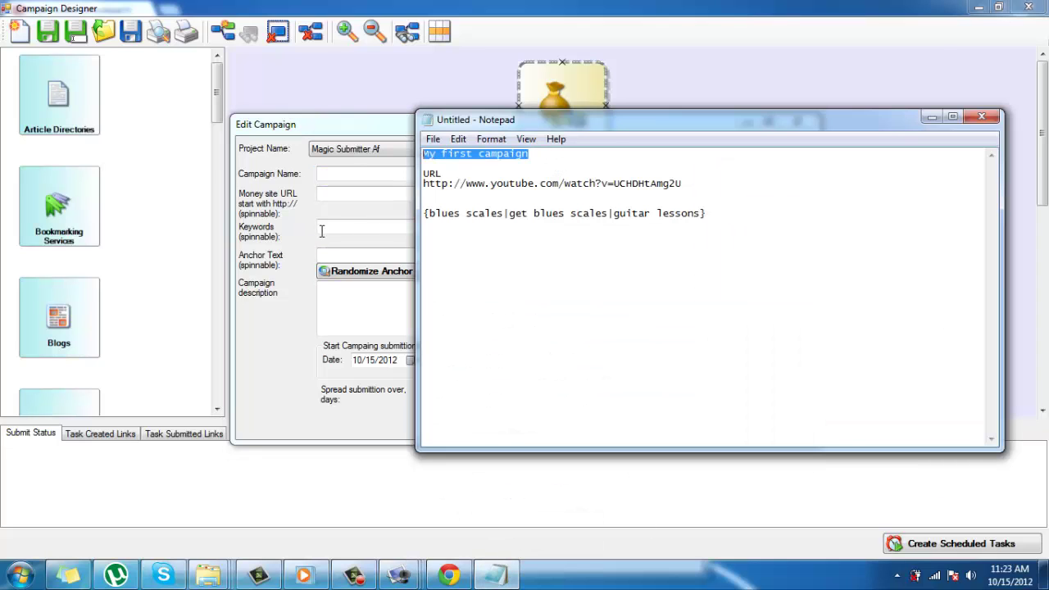
{"action": "left_click", "coordinate": [337, 174]}
{"action": "key", "text": "ctrl+v"}
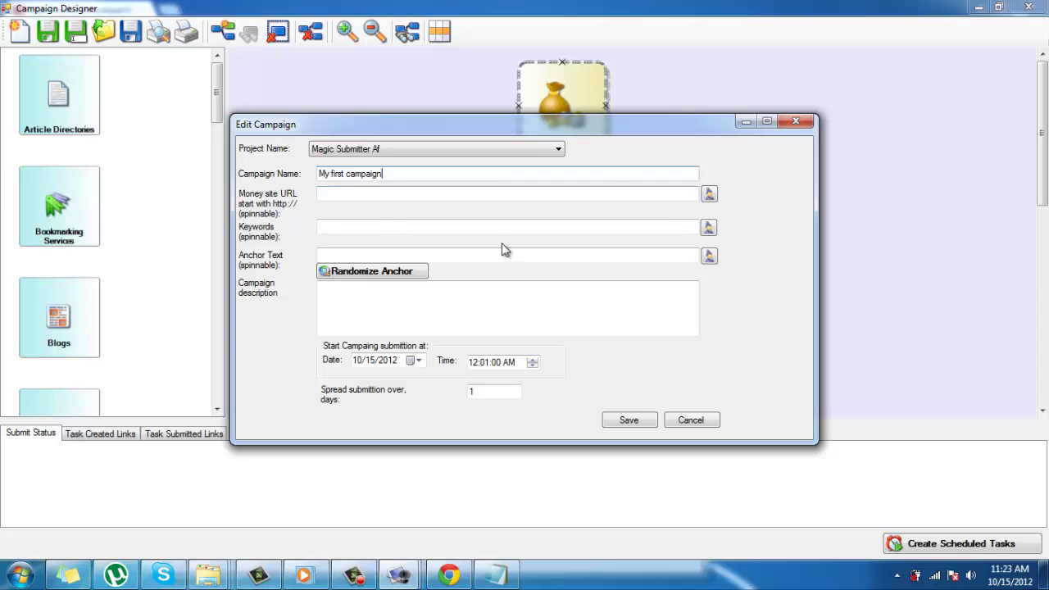
Step: Paste the YouTube URL from the notes as the money site URL
{"action": "left_click", "coordinate": [332, 193]}
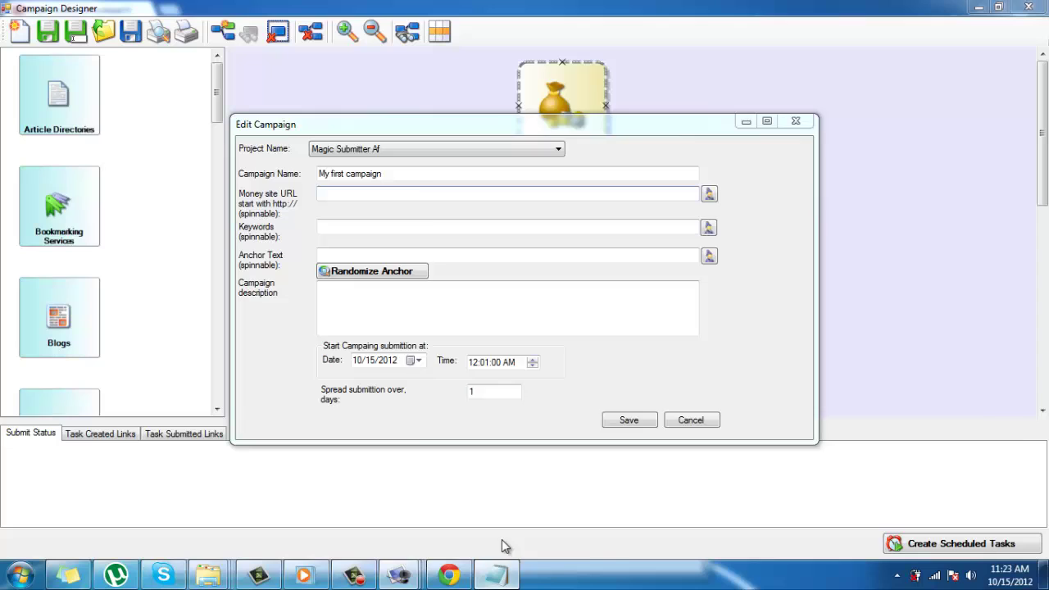
{"action": "left_click", "coordinate": [495, 574]}
{"action": "left_click_drag", "start_coordinate": [682, 184], "coordinate": [423, 184]}
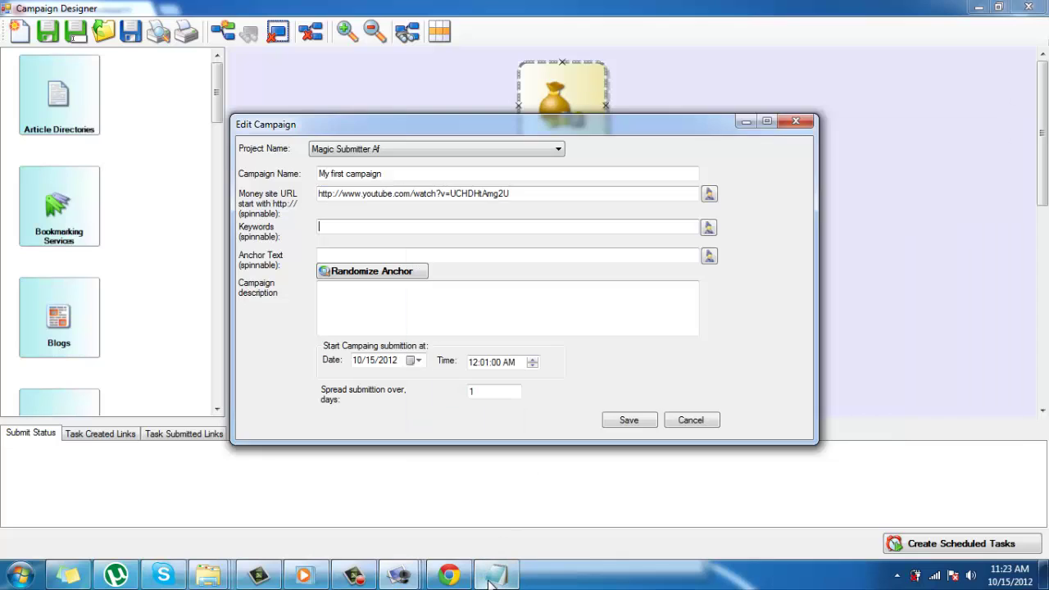
{"action": "left_click", "coordinate": [494, 574]}
{"action": "left_click_drag", "start_coordinate": [588, 213], "coordinate": [609, 213]}
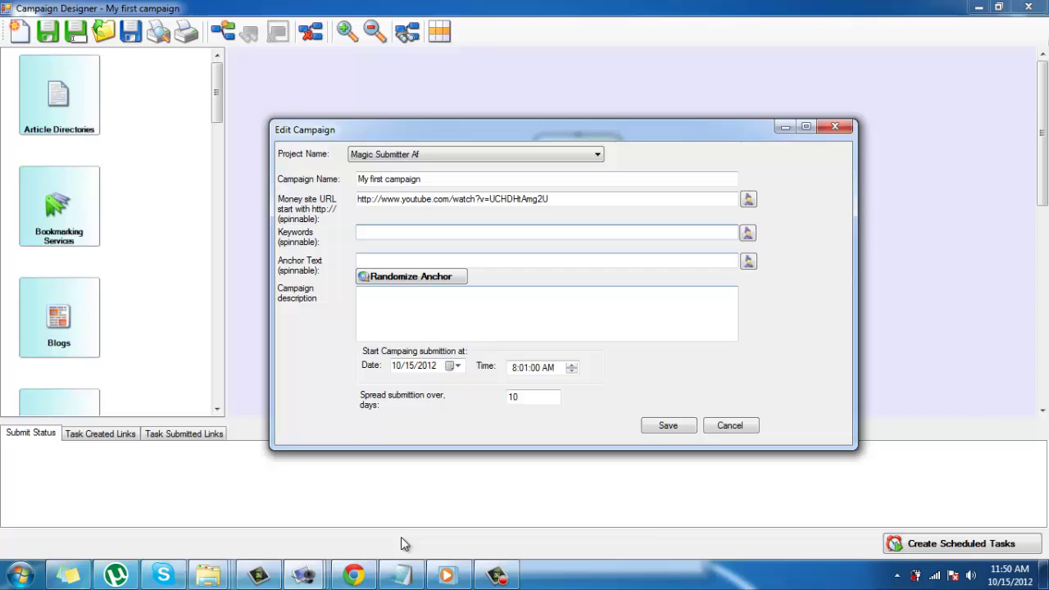
Step: Paste the blues-scales keyword spin list into both Keywords and Anchor Text
{"action": "left_click", "coordinate": [401, 574]}
{"action": "left_click_drag", "start_coordinate": [713, 213], "coordinate": [364, 210]}
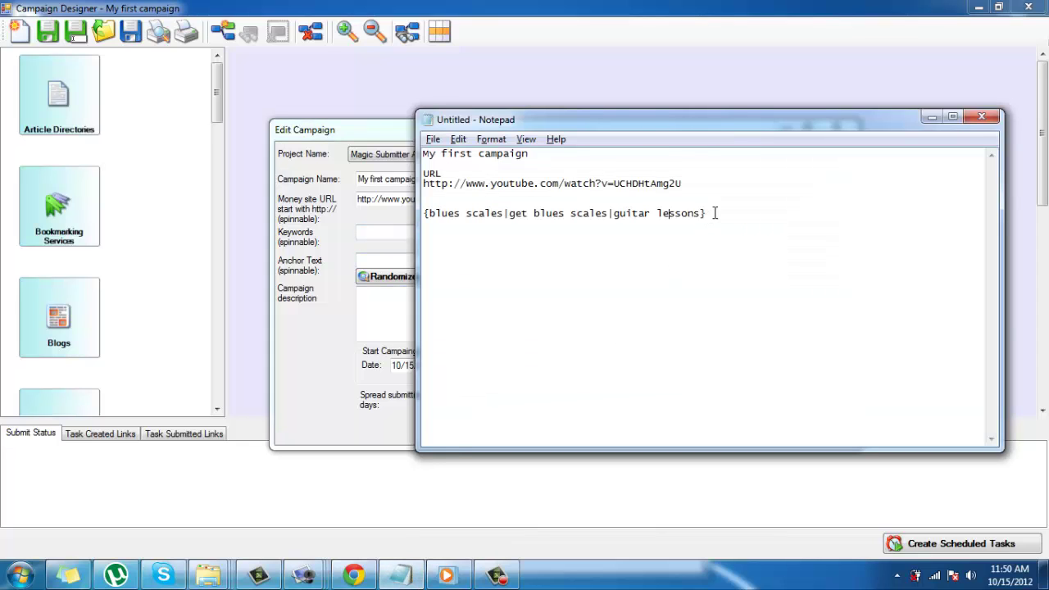
{"action": "left_click", "coordinate": [393, 232]}
{"action": "right_click", "coordinate": [363, 230]}
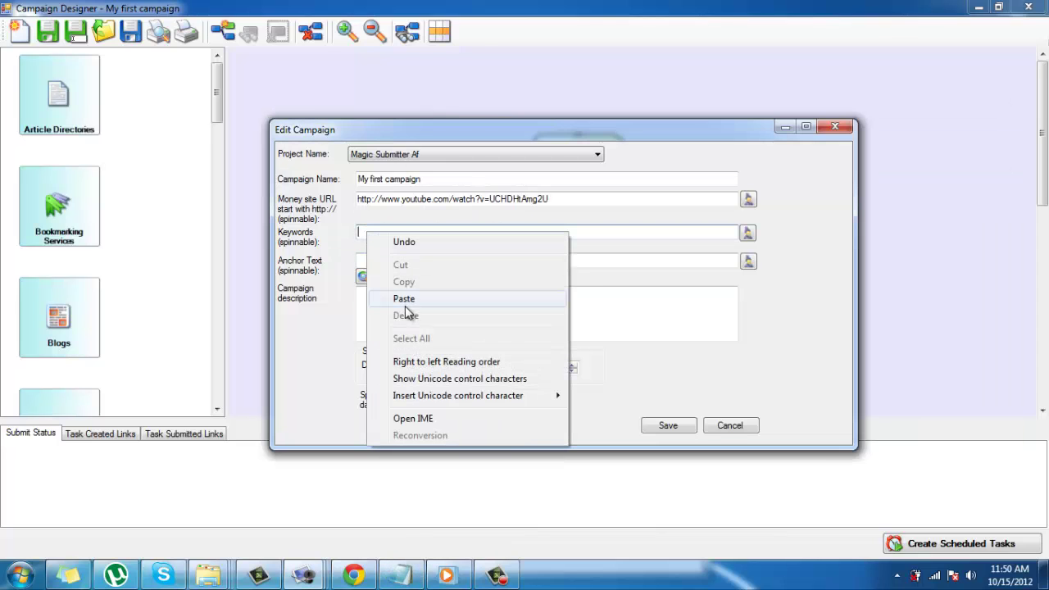
{"action": "left_click", "coordinate": [402, 300]}
{"action": "left_click", "coordinate": [363, 261]}
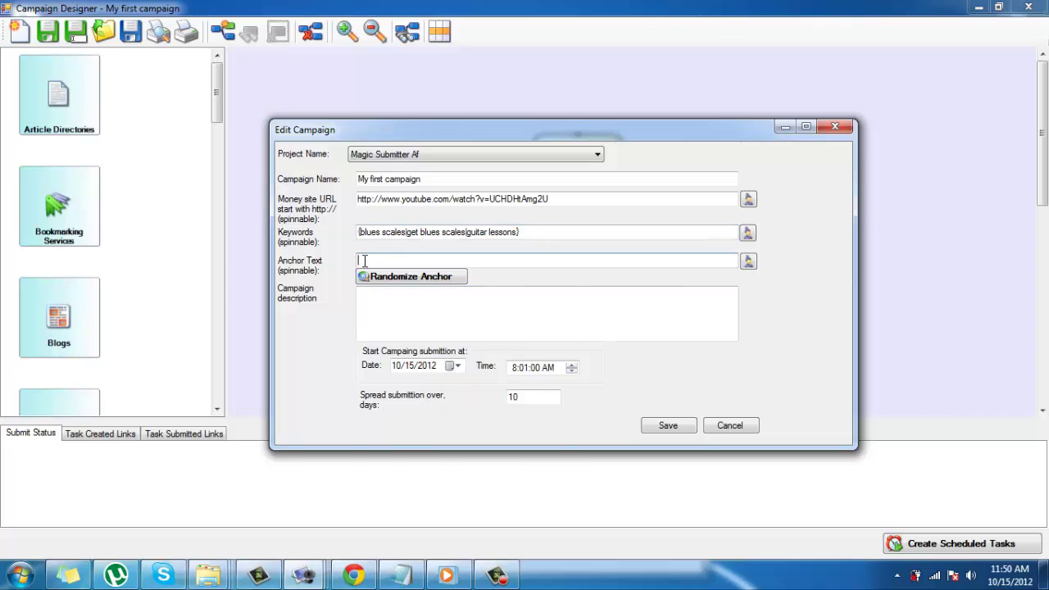
{"action": "right_click", "coordinate": [363, 260]}
{"action": "left_click", "coordinate": [400, 327]}
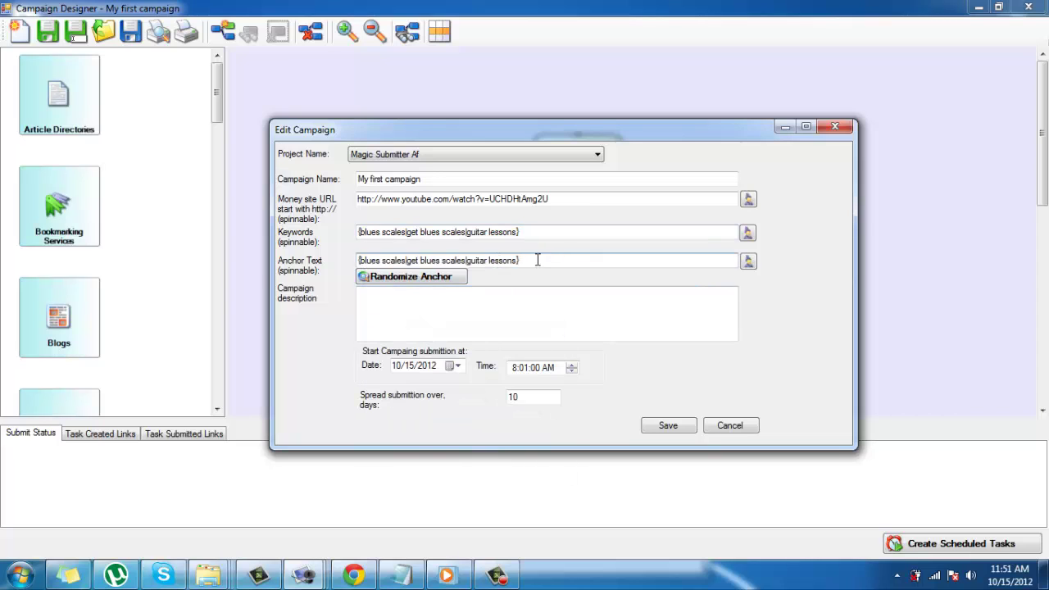
Step: Add a description and schedule the start for the 15th at 8:01 AM, spread over 10 days
{"action": "left_click_drag", "start_coordinate": [537, 259], "coordinate": [263, 260]}
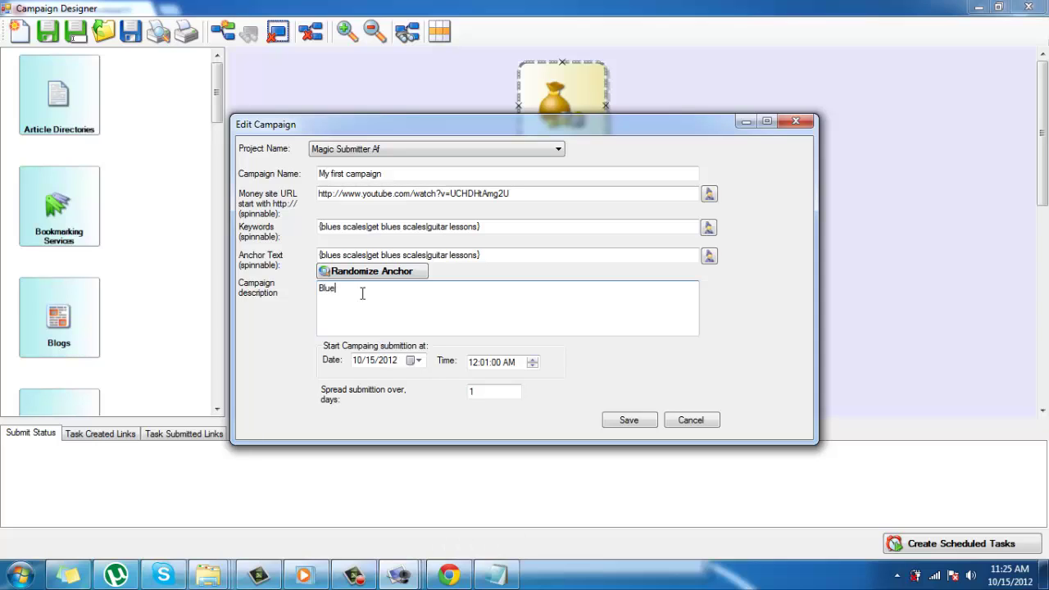
{"action": "type", "text": "f"}
{"action": "type", "text": "irst campaign"}
{"action": "left_click", "coordinate": [415, 362]}
{"action": "left_click", "coordinate": [388, 439]}
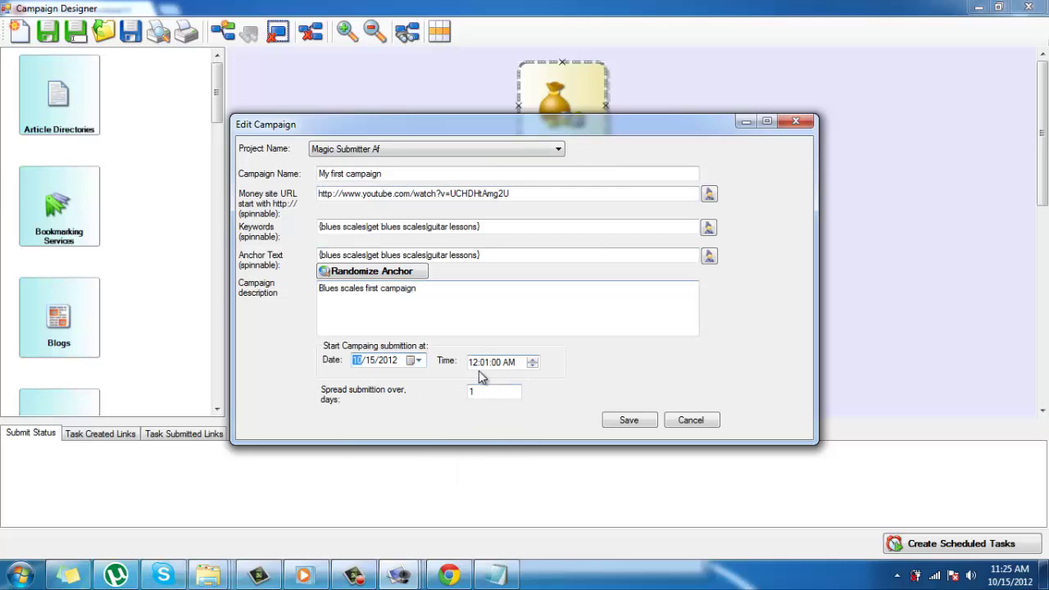
{"action": "left_click", "coordinate": [476, 363]}
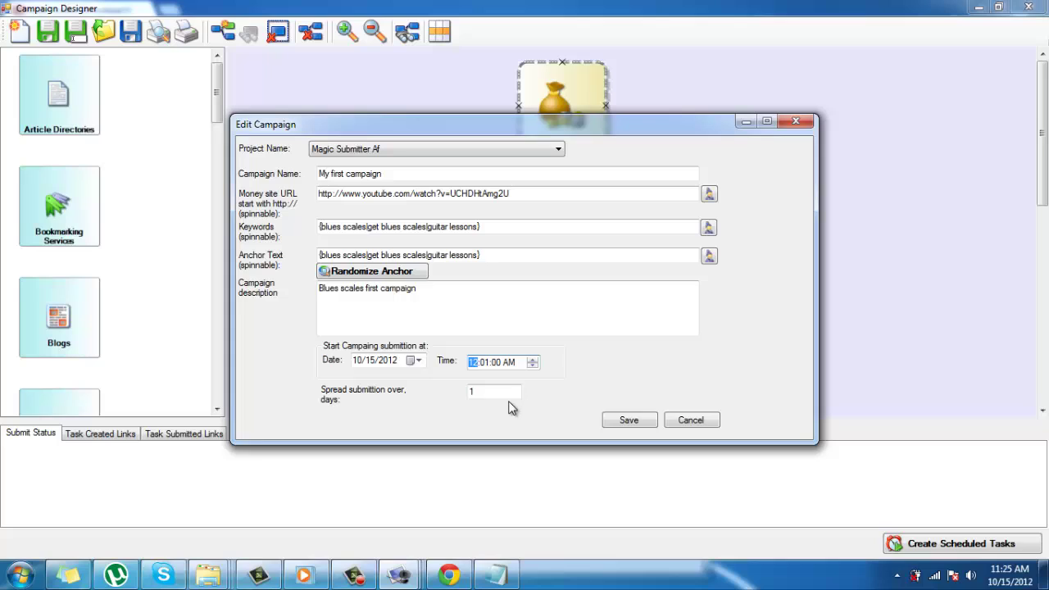
{"action": "type", "text": "8"}
{"action": "left_click", "coordinate": [482, 394]}
{"action": "left_click", "coordinate": [488, 394]}
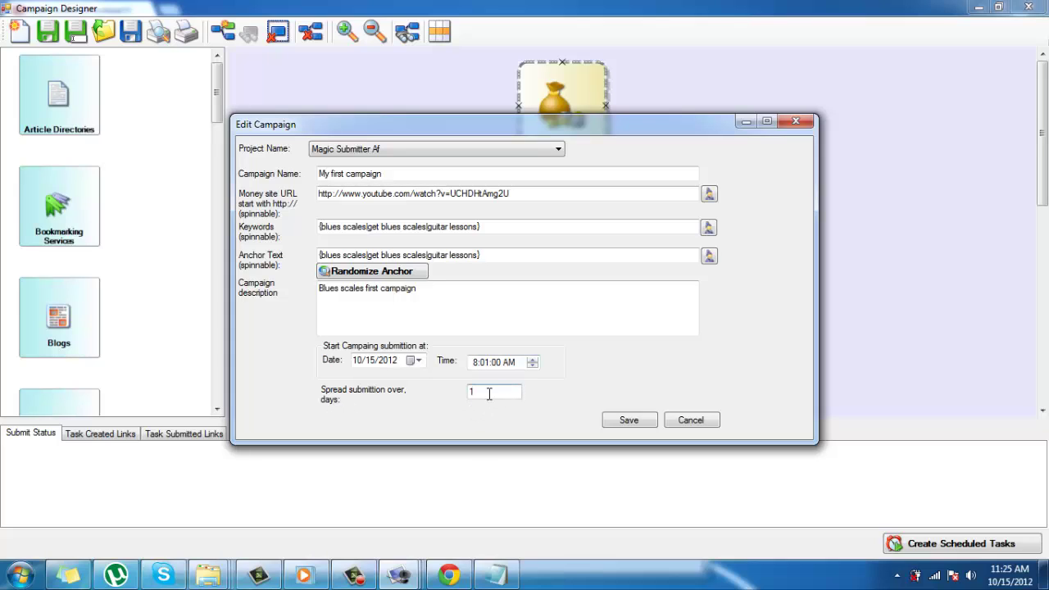
{"action": "type", "text": "0"}
Step: Save the campaign and place an Article Directories node and three Blogs nodes on the canvas
{"action": "left_click", "coordinate": [628, 421]}
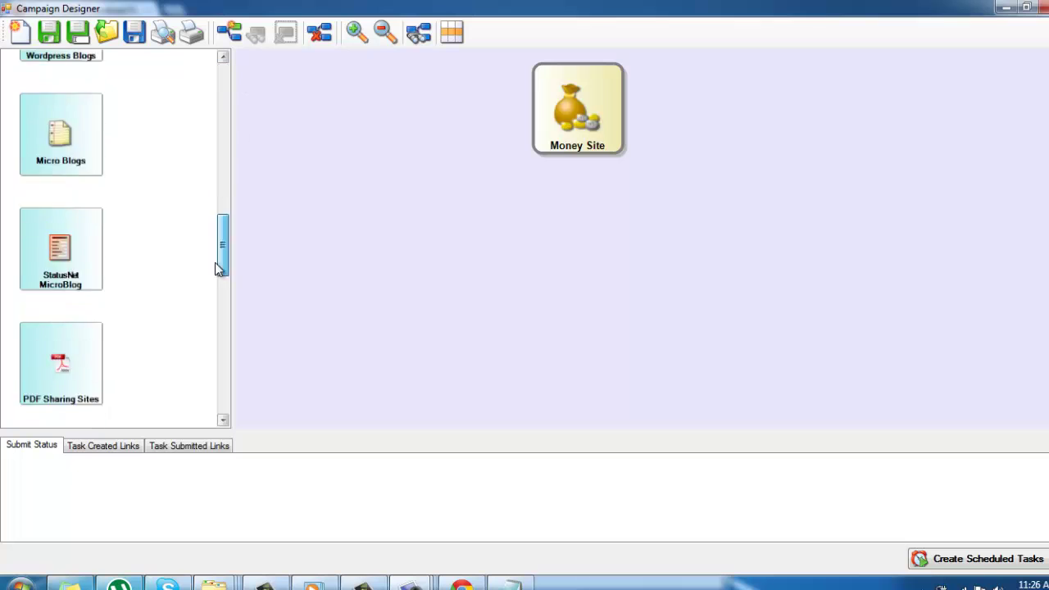
{"action": "mouse_move", "coordinate": [223, 75]}
{"action": "left_mouse_down"}
{"action": "mouse_move", "coordinate": [211, 300]}
{"action": "mouse_move", "coordinate": [225, 65]}
{"action": "left_mouse_up"}
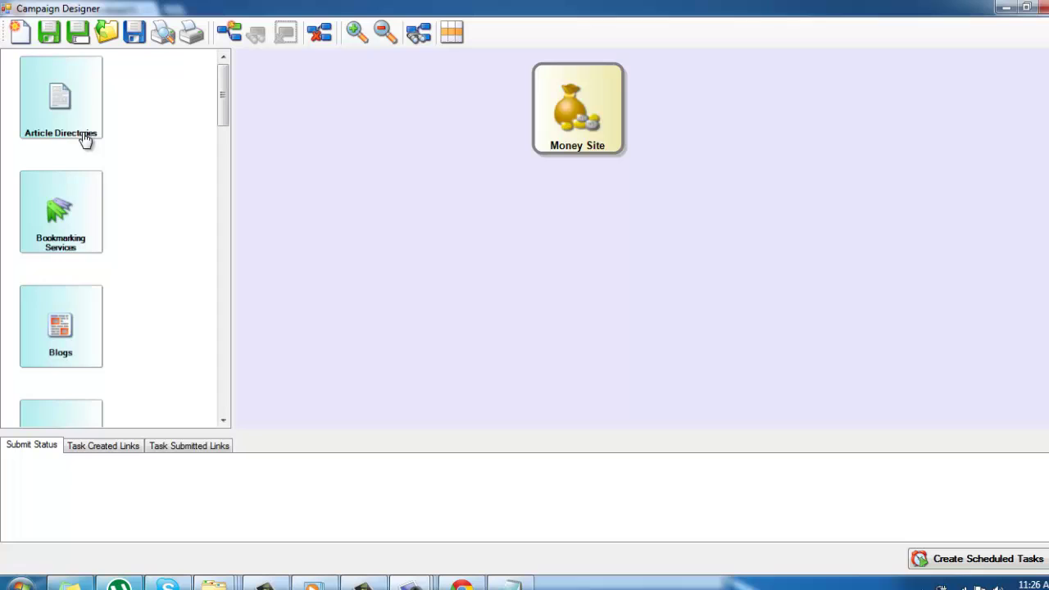
{"action": "mouse_move", "coordinate": [59, 113]}
{"action": "left_mouse_down"}
{"action": "mouse_move", "coordinate": [310, 238]}
{"action": "mouse_move", "coordinate": [373, 254]}
{"action": "left_mouse_up"}
{"action": "left_click_drag", "start_coordinate": [93, 326], "coordinate": [534, 283]}
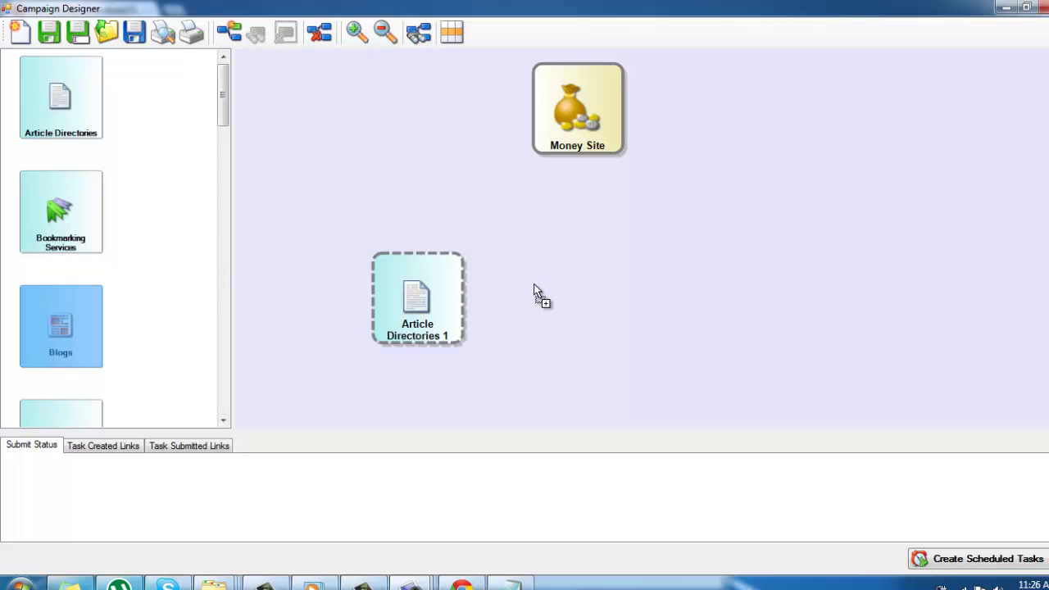
{"action": "left_click_drag", "start_coordinate": [46, 342], "coordinate": [696, 276]}
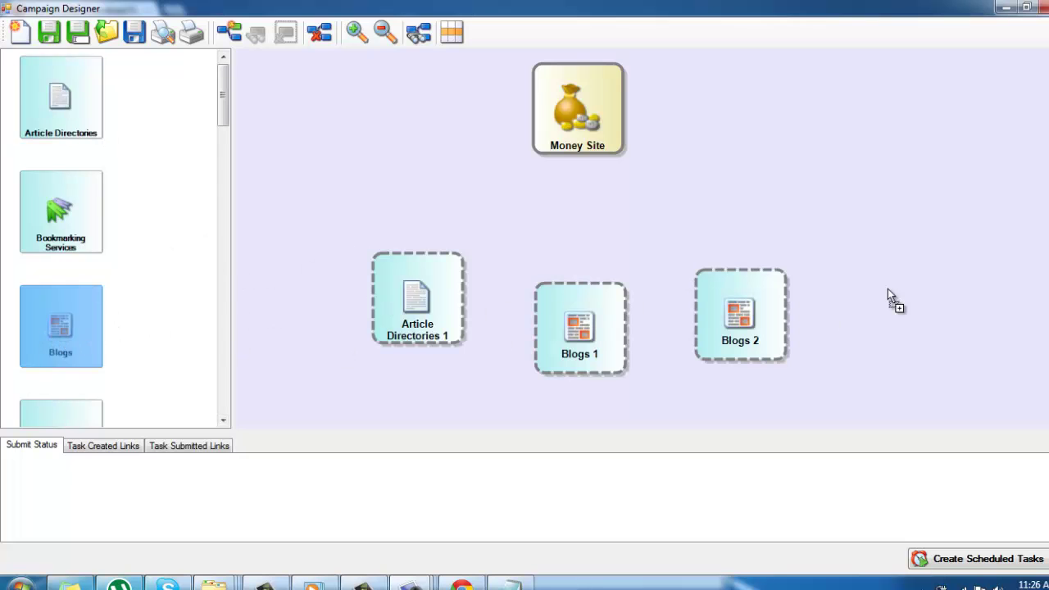
{"action": "left_click_drag", "start_coordinate": [57, 328], "coordinate": [907, 272]}
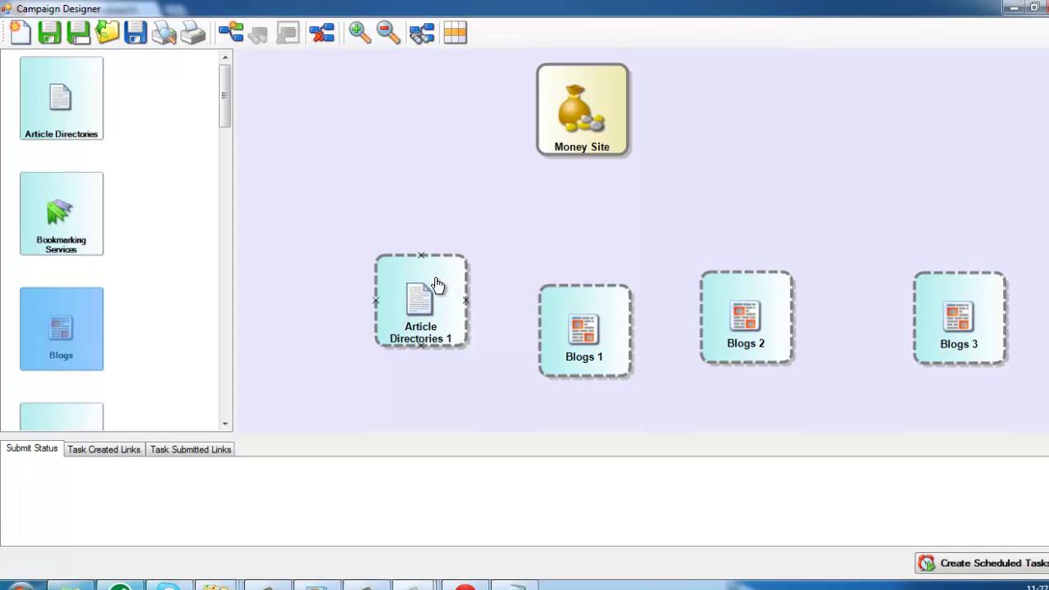
Step: Link Article Directories 1 and Blogs 1–3 to the Money Site and auto-layout the tree
{"action": "left_click_drag", "start_coordinate": [427, 281], "coordinate": [573, 118]}
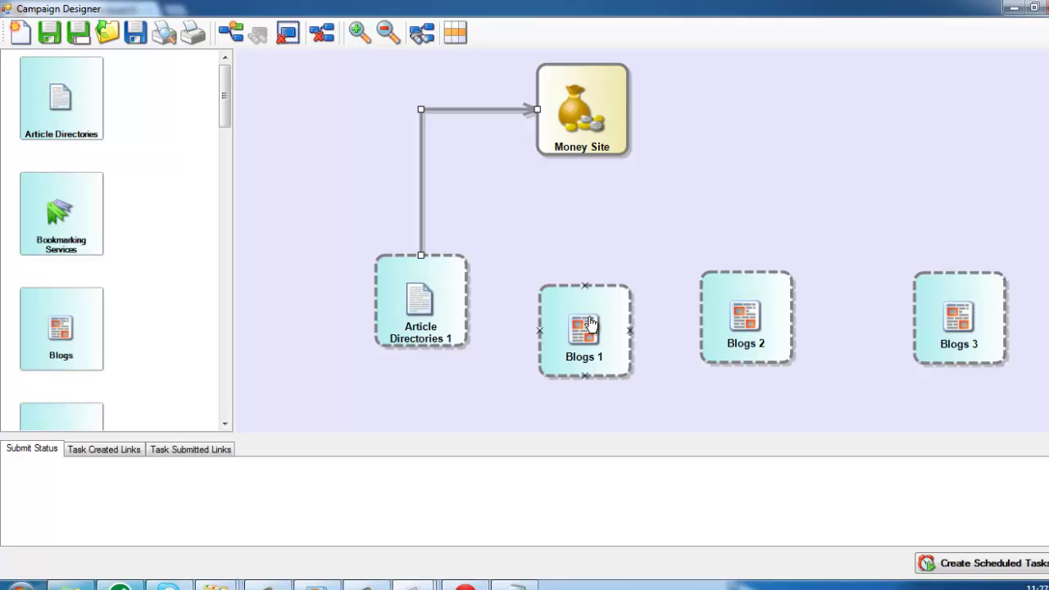
{"action": "left_click_drag", "start_coordinate": [585, 328], "coordinate": [597, 115]}
{"action": "left_click_drag", "start_coordinate": [740, 304], "coordinate": [584, 121]}
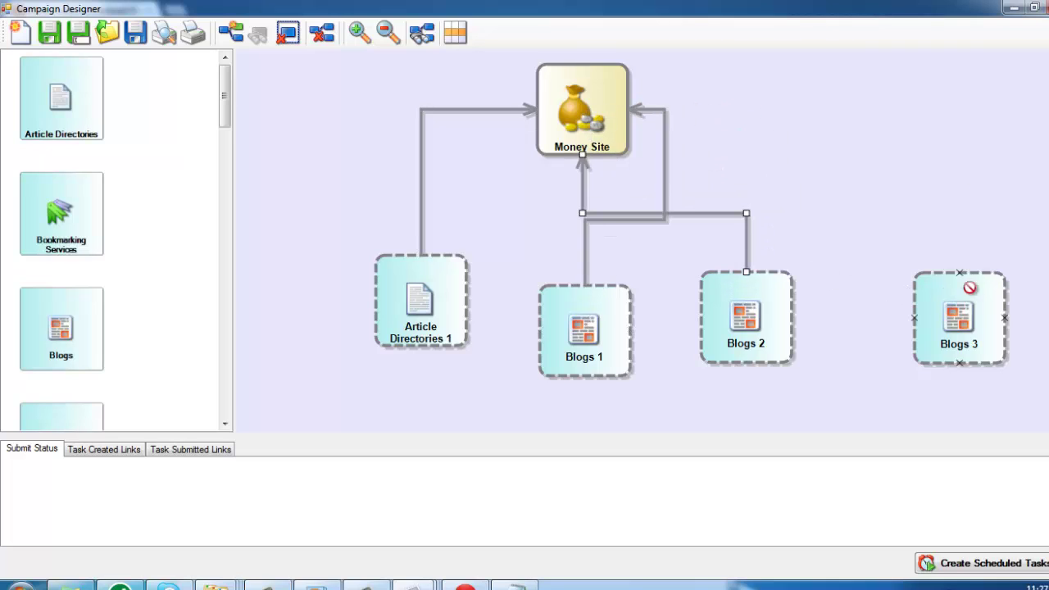
{"action": "left_click_drag", "start_coordinate": [960, 286], "coordinate": [594, 116]}
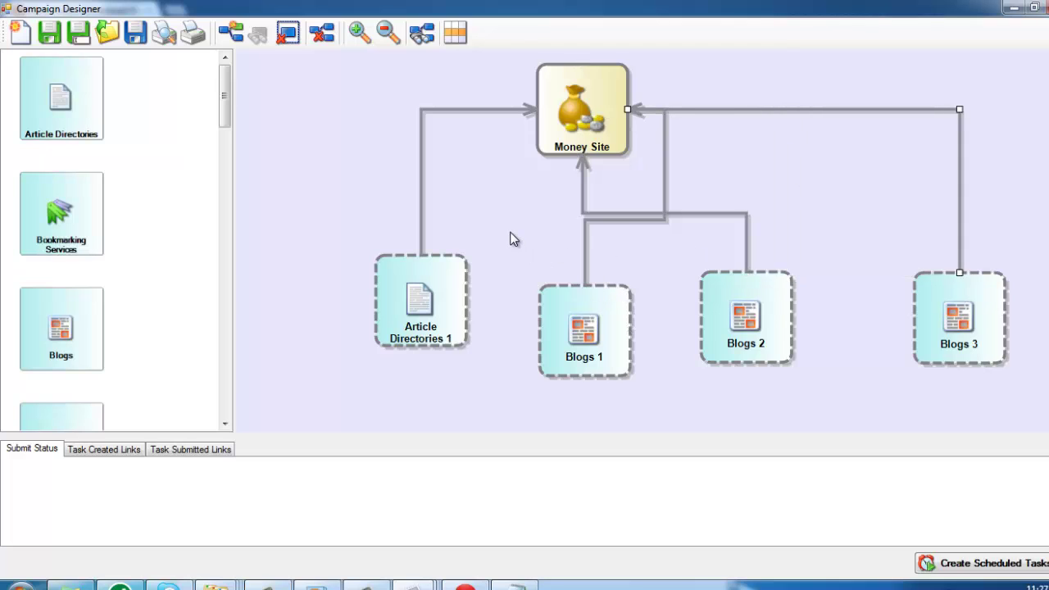
{"action": "left_click", "coordinate": [420, 35]}
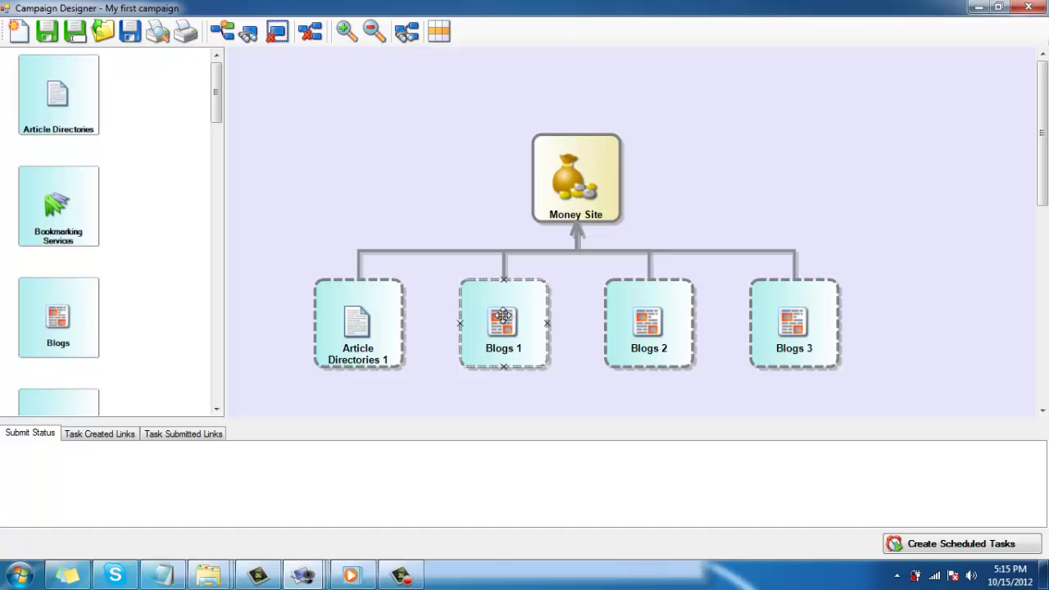
Step: Open Blogs 1's submit item and paste the spun post title from the notes
{"action": "double_click", "coordinate": [503, 318]}
{"action": "scroll", "coordinate": [356, 479], "scroll_direction": "down", "scroll_amount": 3}
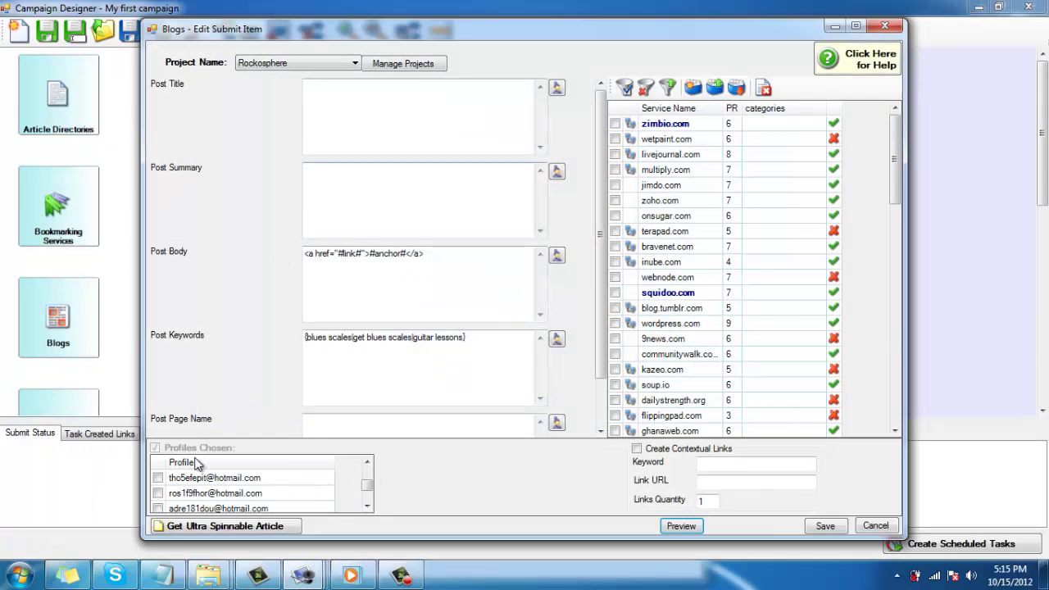
{"action": "left_click", "coordinate": [160, 575]}
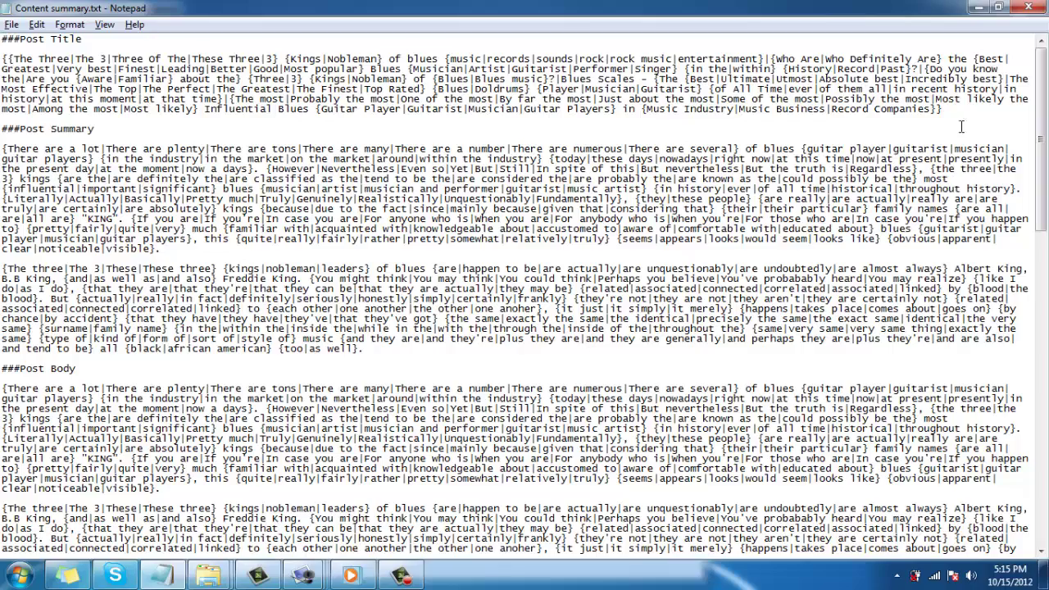
{"action": "left_click_drag", "start_coordinate": [952, 112], "coordinate": [3, 59]}
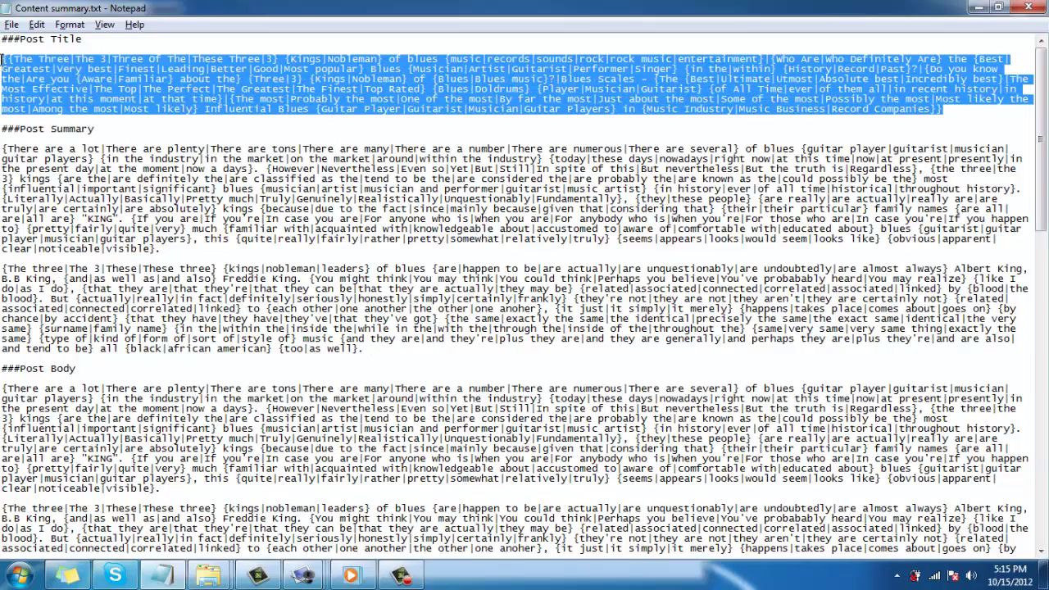
{"action": "left_click", "coordinate": [303, 575]}
{"action": "left_click", "coordinate": [596, 480]}
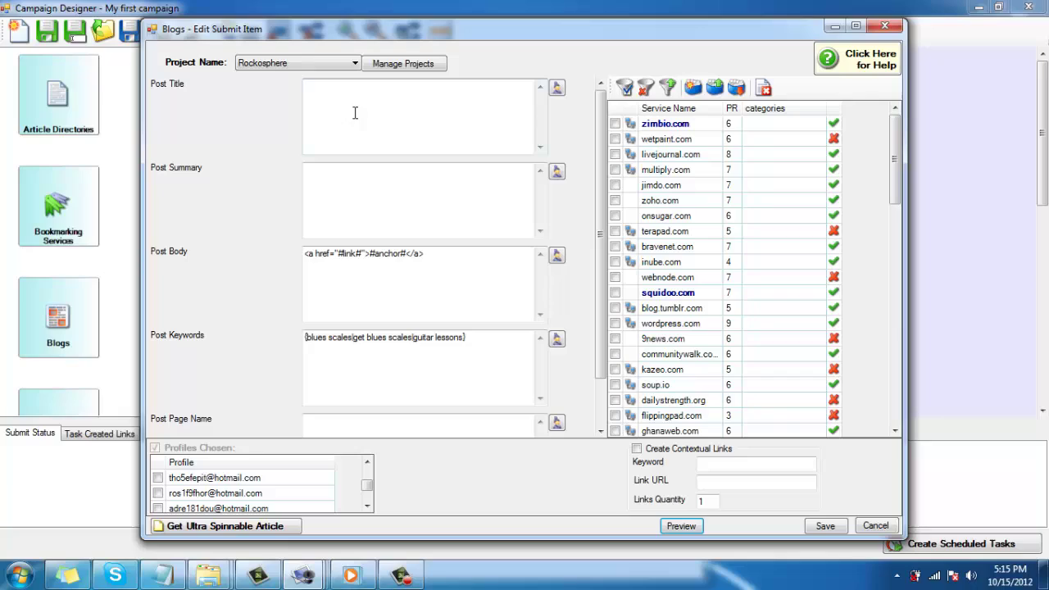
{"action": "key", "text": "ctrl+v"}
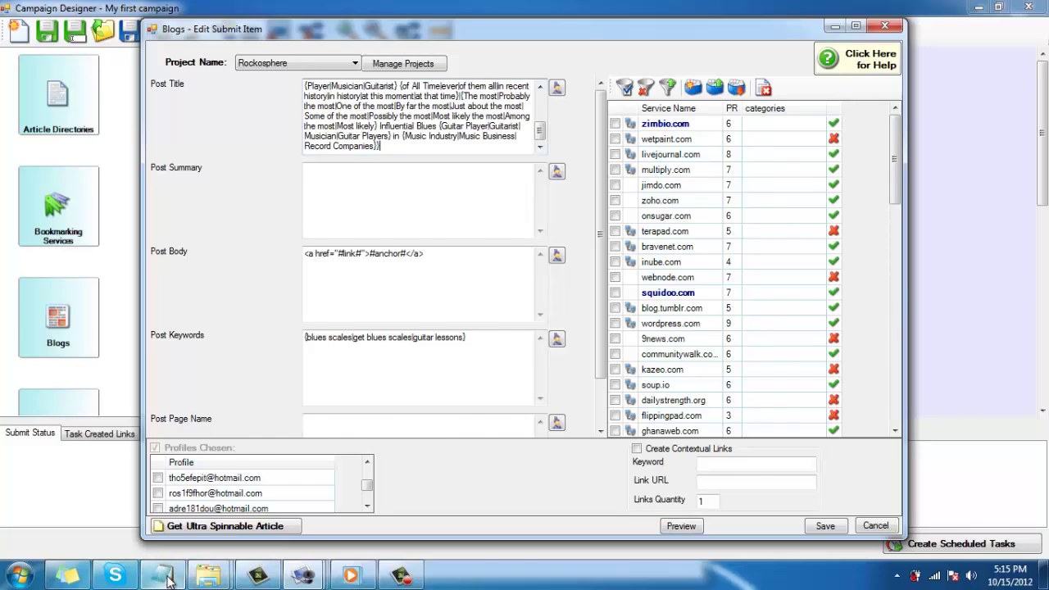
Step: Paste the Post Summary spintax into the Post Summary field
{"action": "left_click", "coordinate": [161, 575]}
{"action": "left_click_drag", "start_coordinate": [607, 352], "coordinate": [3, 141]}
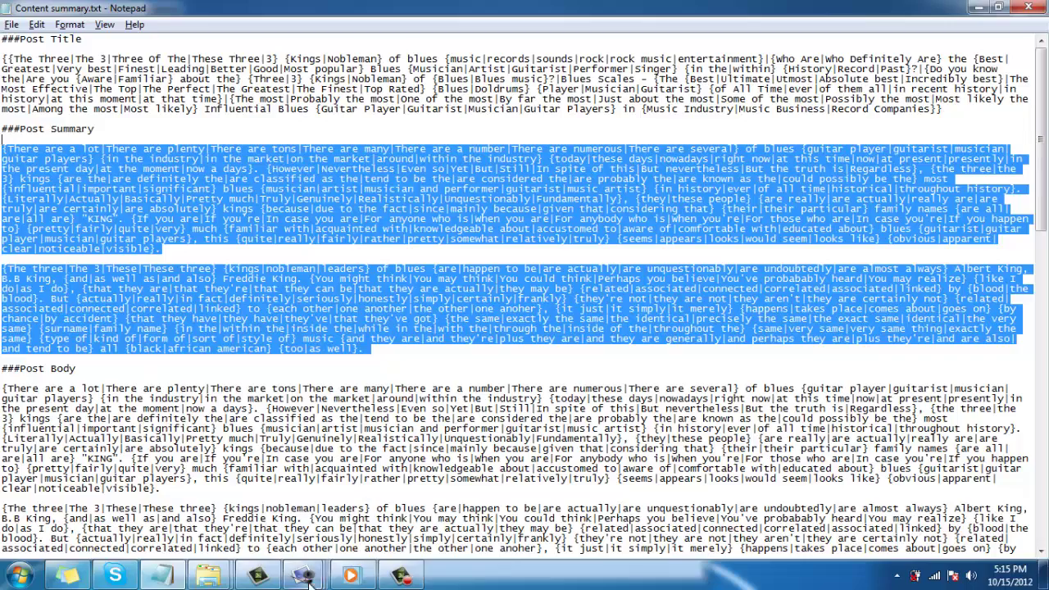
{"action": "left_click", "coordinate": [590, 491]}
{"action": "left_click", "coordinate": [393, 215]}
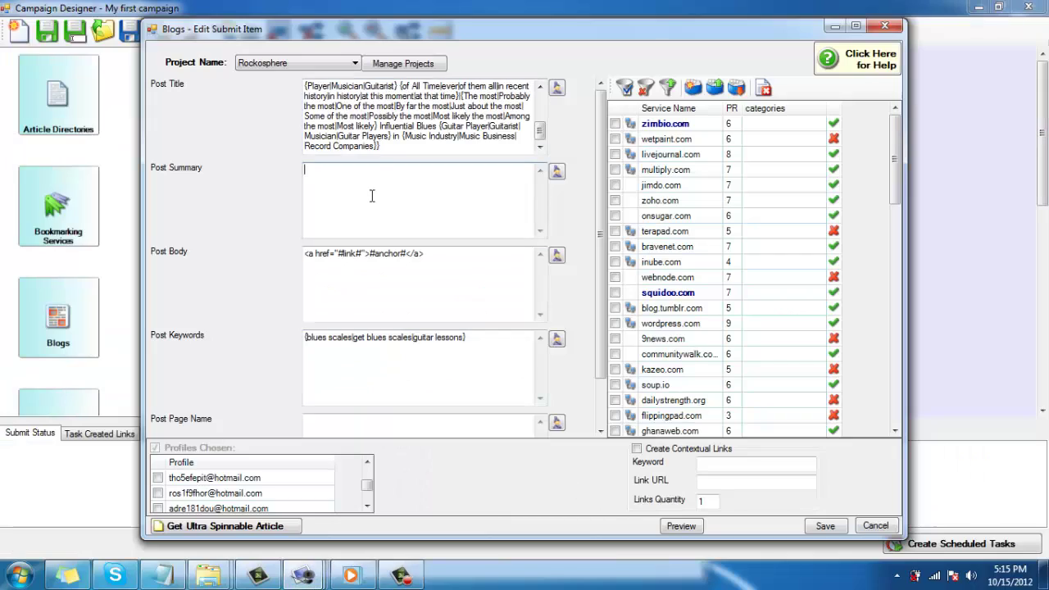
{"action": "key", "text": "ctrl+v"}
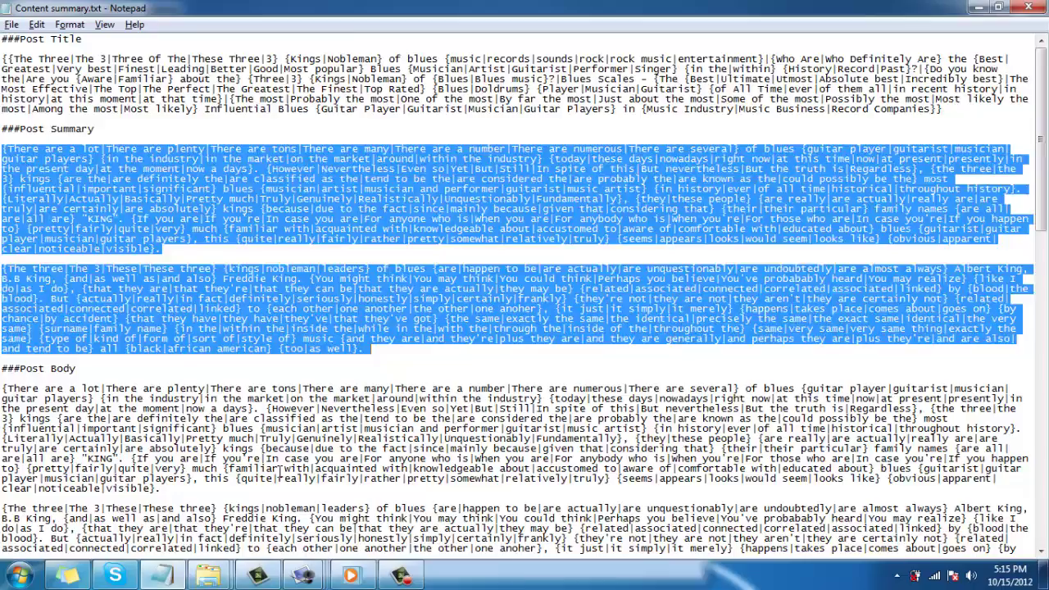
Step: Replace the placeholder Post Body text with the spun body from the notes
{"action": "left_click", "coordinate": [281, 473]}
{"action": "scroll", "coordinate": [281, 473], "scroll_direction": "down", "scroll_amount": 2}
{"action": "scroll", "coordinate": [23, 260], "scroll_direction": "down", "scroll_amount": 2}
{"action": "mouse_move", "coordinate": [4, 267]}
{"action": "left_mouse_down"}
{"action": "mouse_move", "coordinate": [3, 547]}
{"action": "mouse_move", "coordinate": [934, 447]}
{"action": "left_mouse_up"}
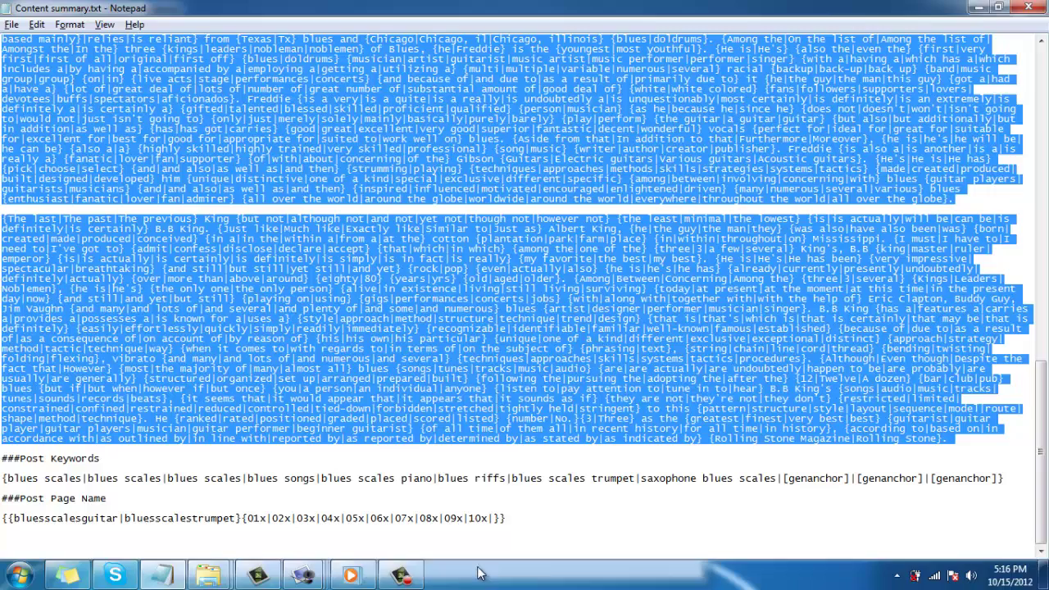
{"action": "left_click", "coordinate": [301, 578]}
{"action": "left_click", "coordinate": [576, 490]}
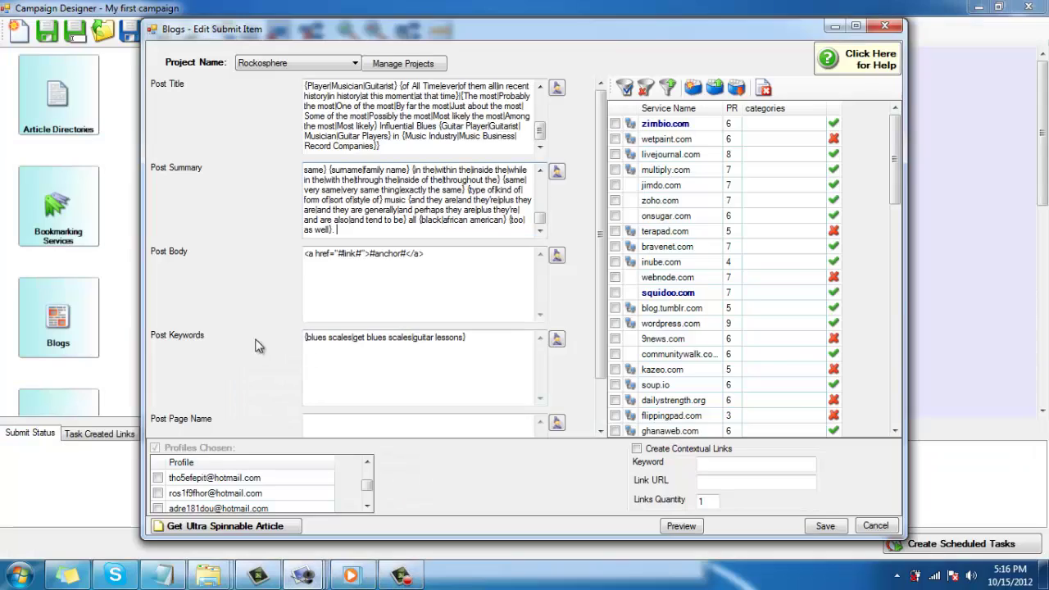
{"action": "left_click_drag", "start_coordinate": [457, 260], "coordinate": [7, 252]}
{"action": "key", "text": "ctrl+v"}
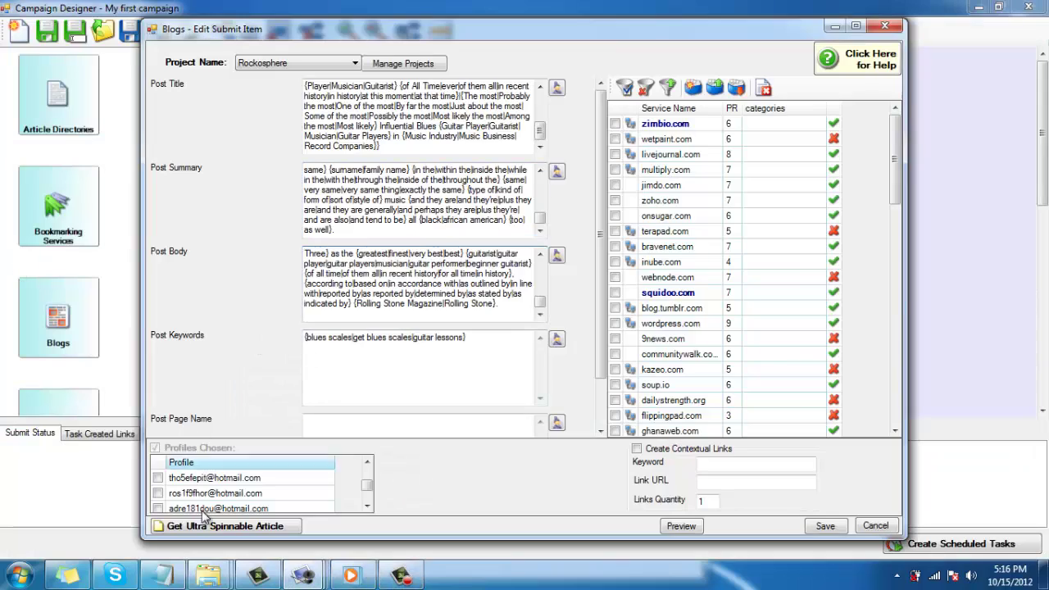
Step: Replace the existing Post Keywords with the spun keyword list
{"action": "left_click", "coordinate": [164, 577]}
{"action": "left_click", "coordinate": [246, 489]}
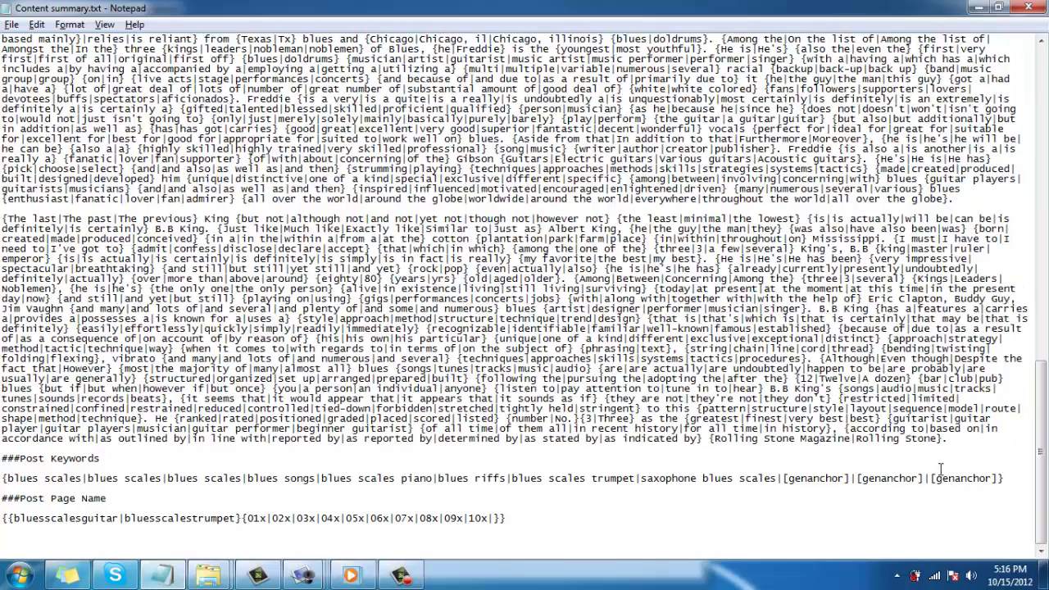
{"action": "left_click_drag", "start_coordinate": [1010, 479], "coordinate": [2, 471]}
{"action": "key", "text": "ctrl+c"}
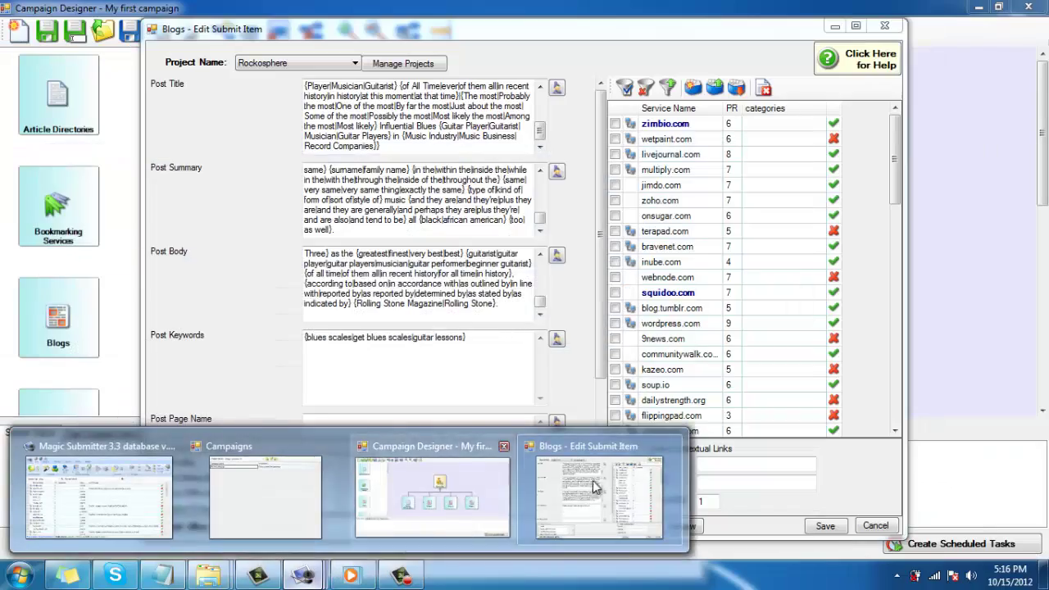
{"action": "left_click", "coordinate": [593, 480]}
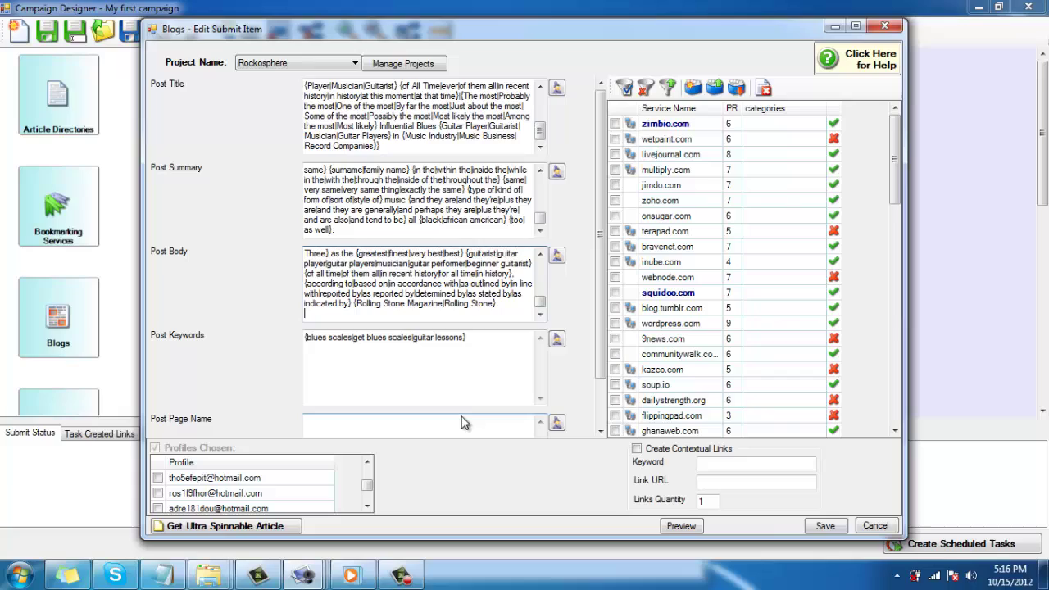
{"action": "left_click_drag", "start_coordinate": [503, 348], "coordinate": [309, 337]}
{"action": "key", "text": "ctrl+v"}
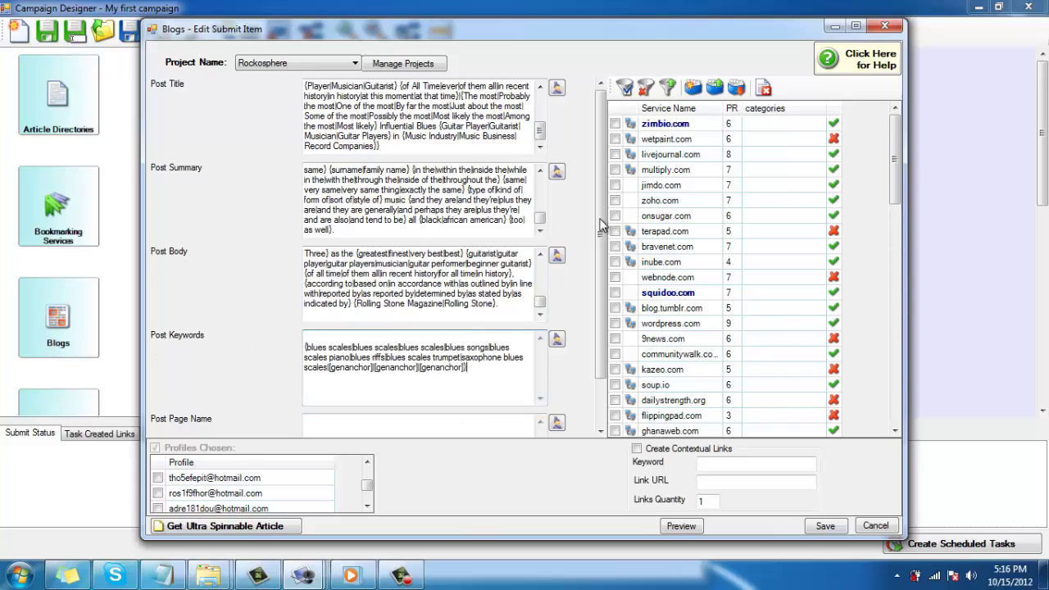
Step: Copy the Post Page Name spintax from the notes for the empty page-name field
{"action": "scroll", "coordinate": [603, 228], "scroll_direction": "down", "scroll_amount": 1}
{"action": "key", "text": "alt+Tab"}
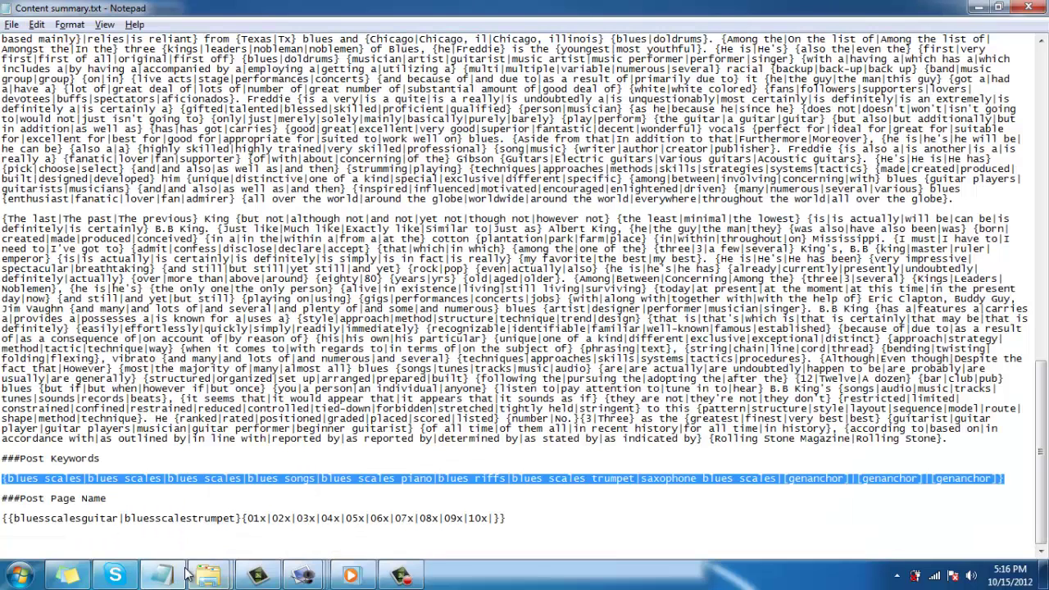
{"action": "left_click_drag", "start_coordinate": [514, 518], "coordinate": [2, 519]}
{"action": "key", "text": "ctrl+c"}
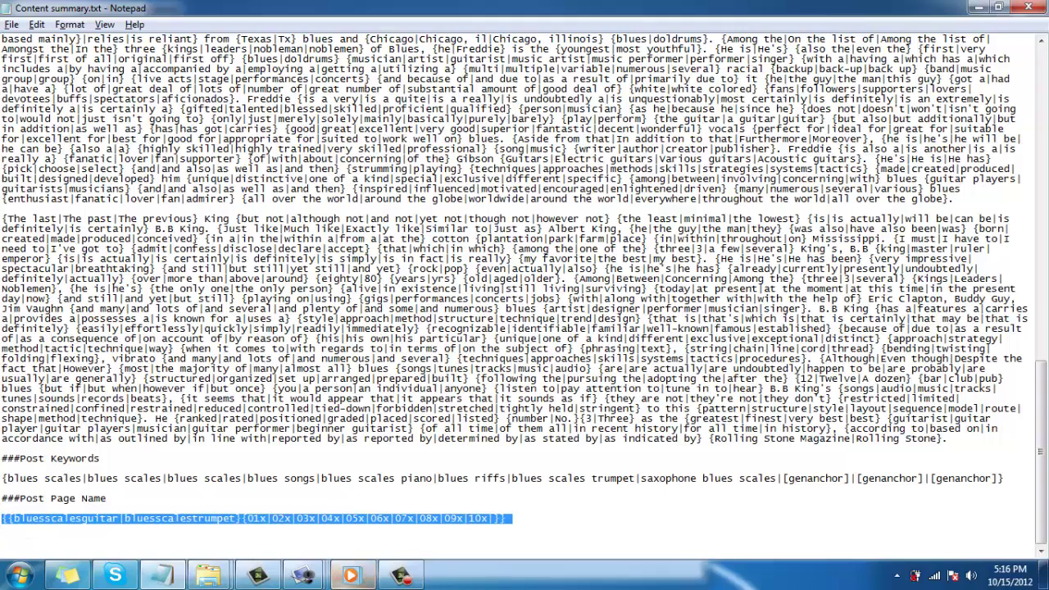
{"action": "left_click", "coordinate": [605, 484]}
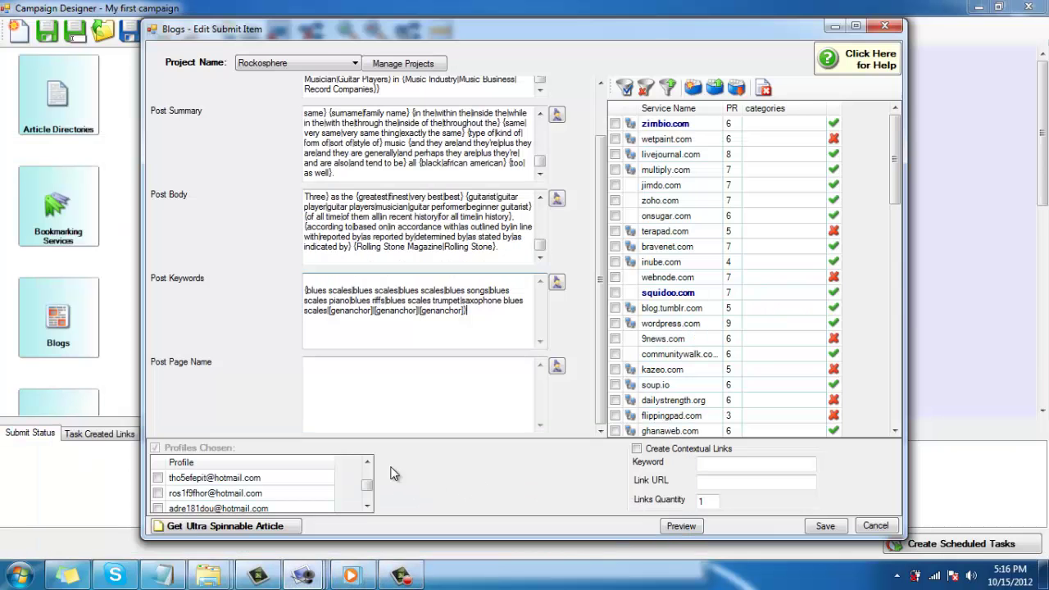
{"action": "left_click", "coordinate": [349, 412]}
Step: Paste the page-name spintax, then check all blog services with Select All
{"action": "key", "text": "ctrl+v"}
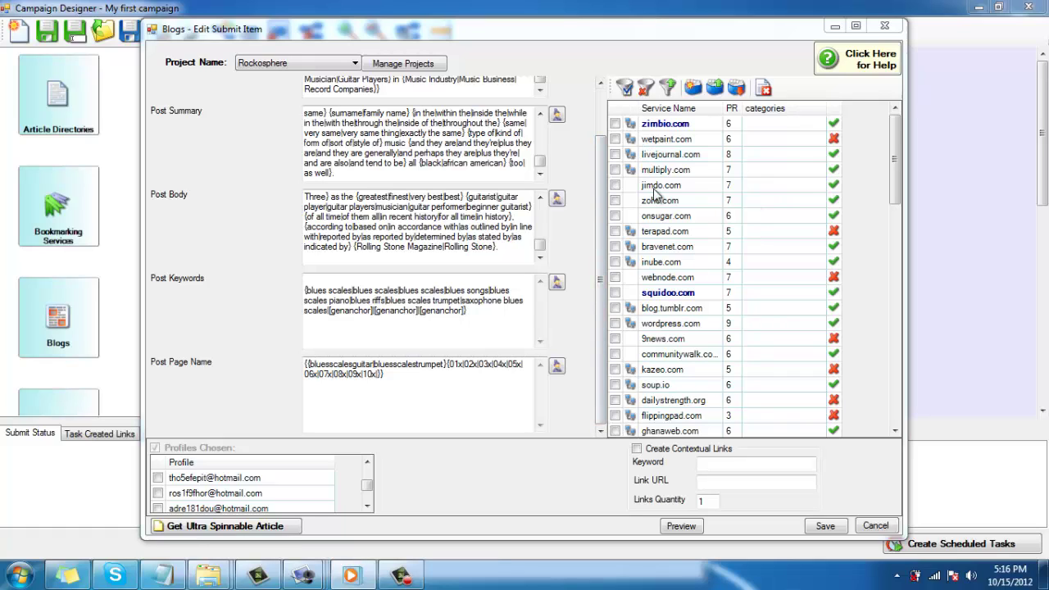
{"action": "left_click", "coordinate": [614, 113]}
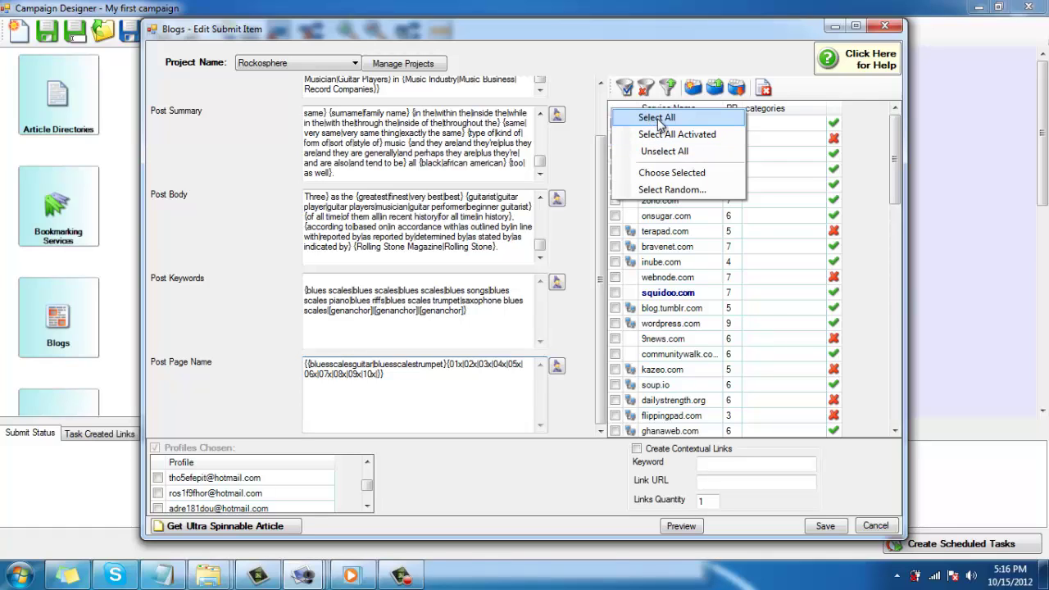
{"action": "left_click", "coordinate": [644, 117]}
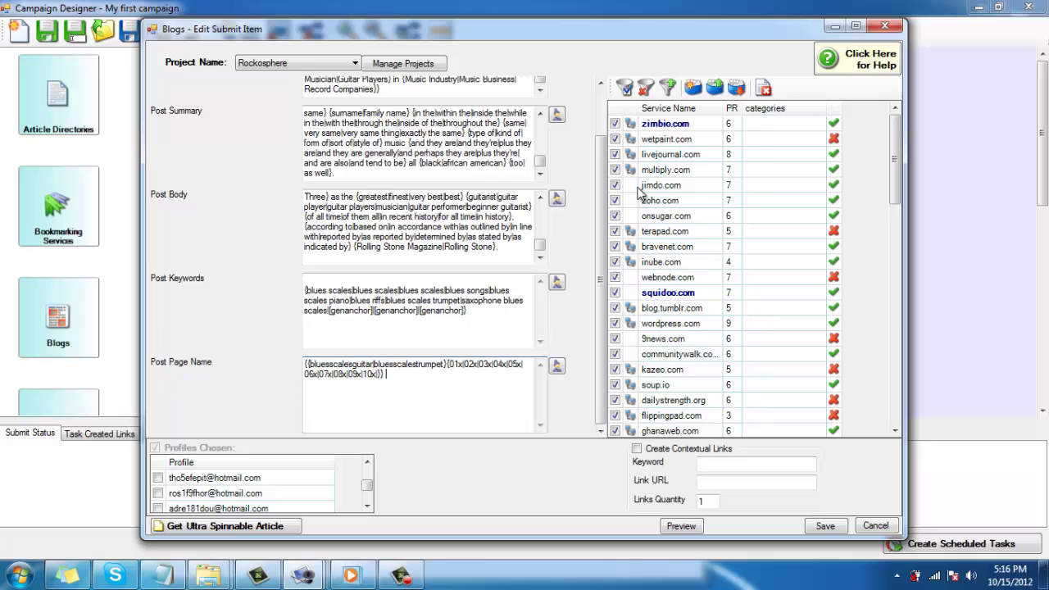
{"action": "left_click", "coordinate": [618, 114]}
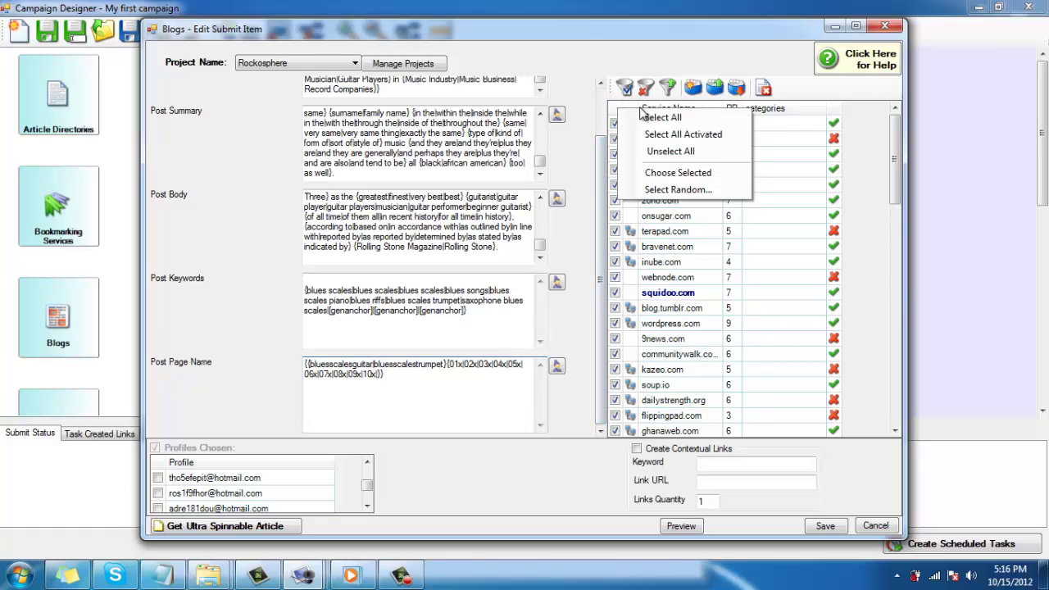
{"action": "left_click", "coordinate": [686, 136]}
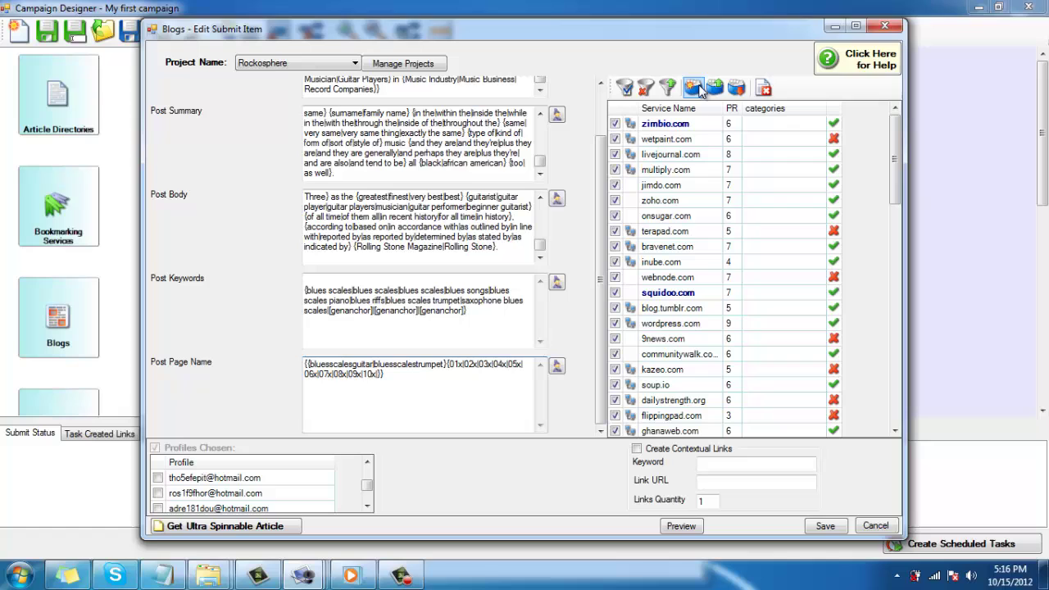
Step: Assign the Entertainment category to zimbio.com and Music to squidoo.com
{"action": "left_click", "coordinate": [807, 124]}
{"action": "left_click", "coordinate": [818, 125]}
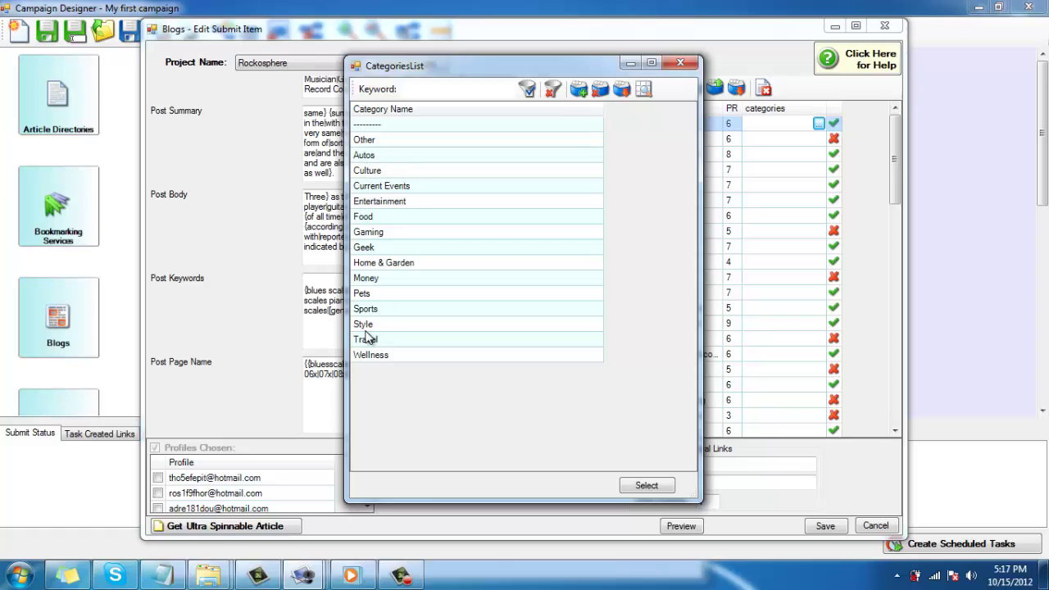
{"action": "left_click", "coordinate": [386, 202]}
{"action": "left_click", "coordinate": [648, 485]}
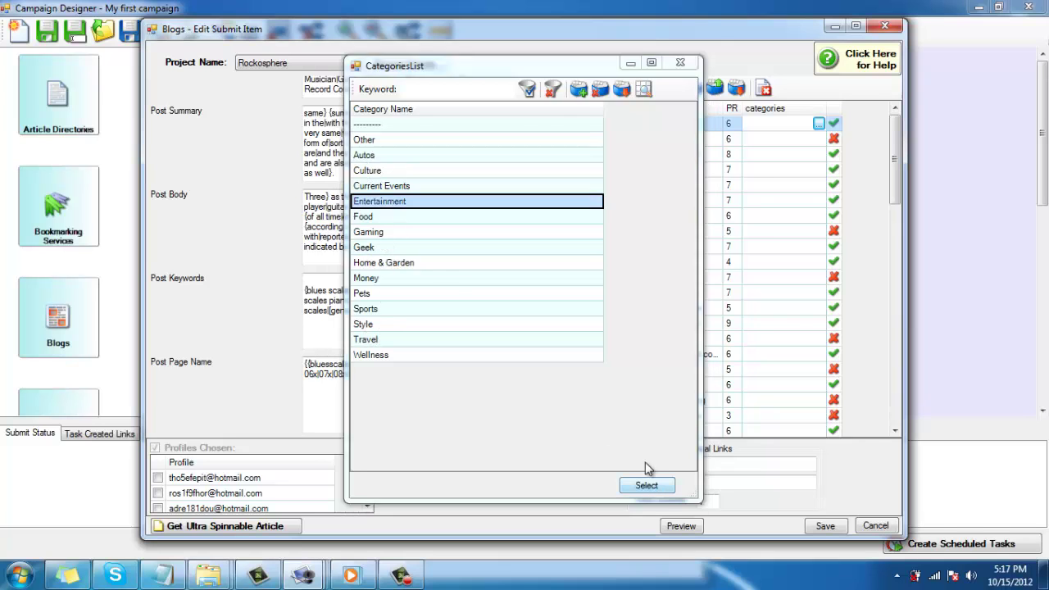
{"action": "left_click", "coordinate": [761, 292]}
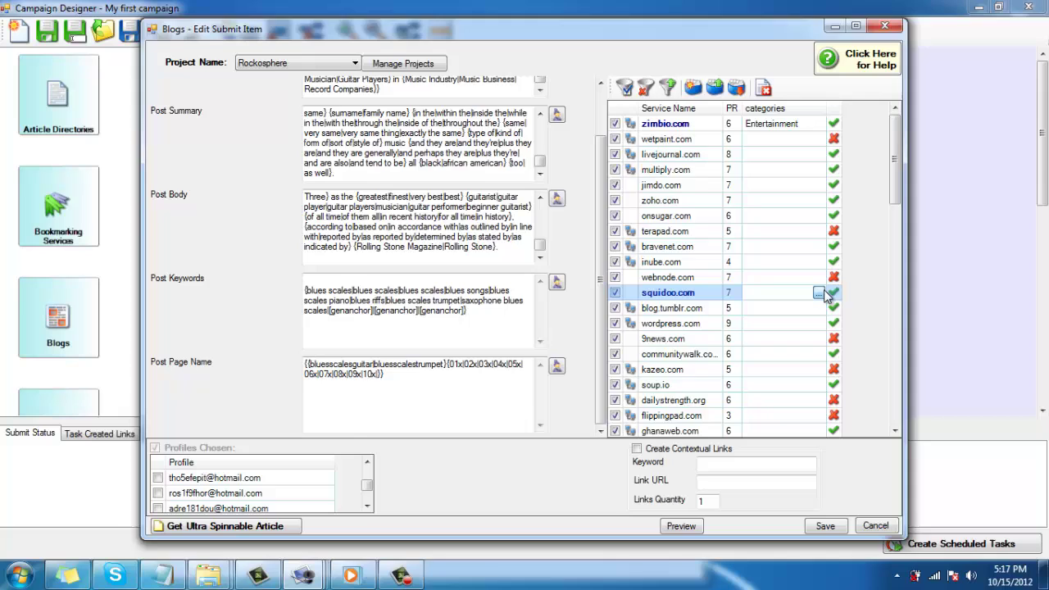
{"action": "left_click", "coordinate": [818, 292]}
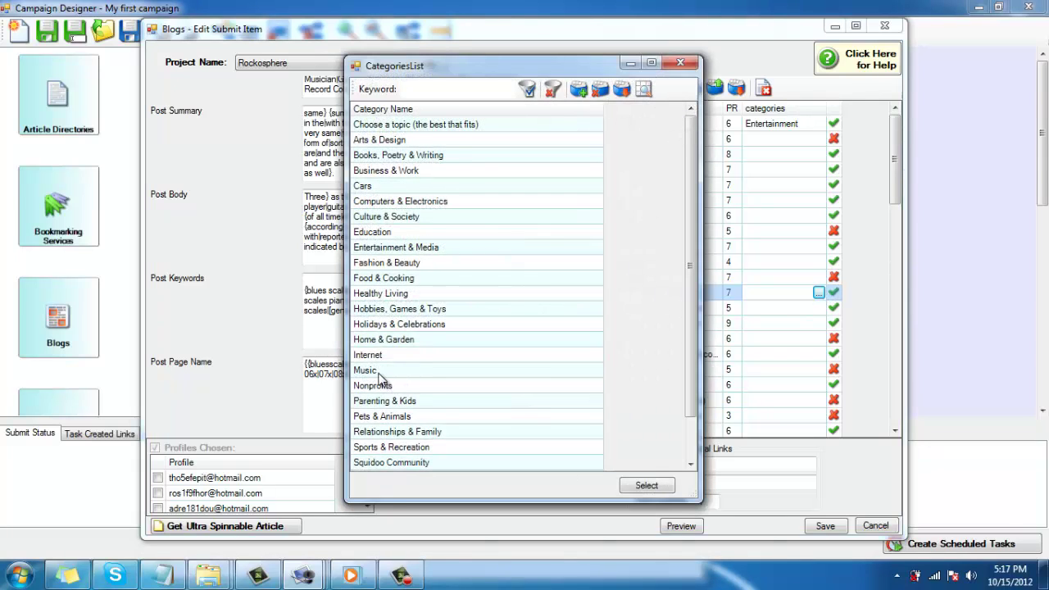
{"action": "left_click", "coordinate": [366, 370]}
{"action": "left_click", "coordinate": [646, 485]}
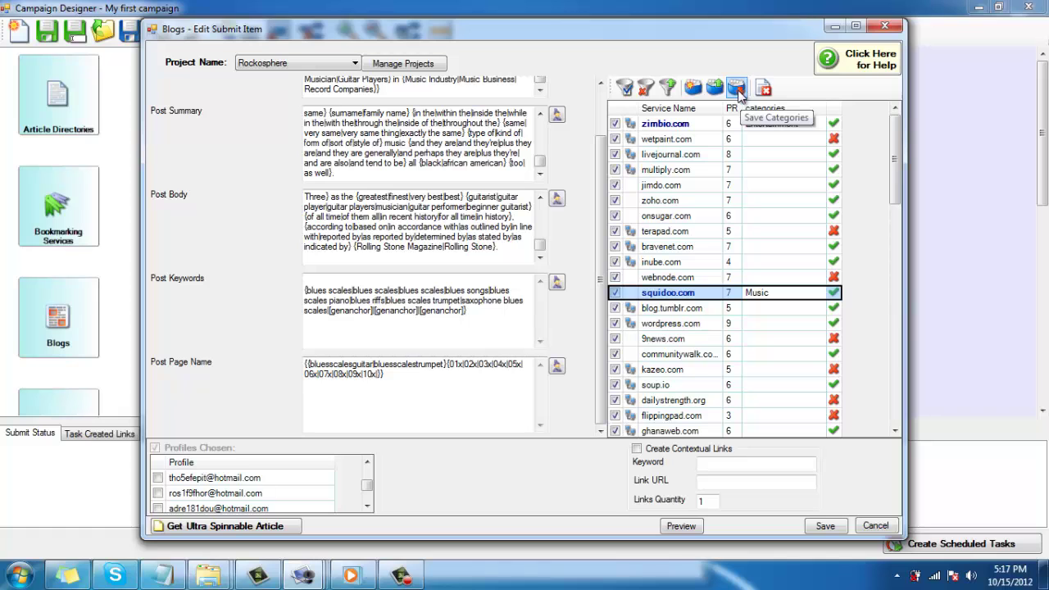
Step: Save the chosen categories as a file named 'blog categories'
{"action": "left_click", "coordinate": [736, 88]}
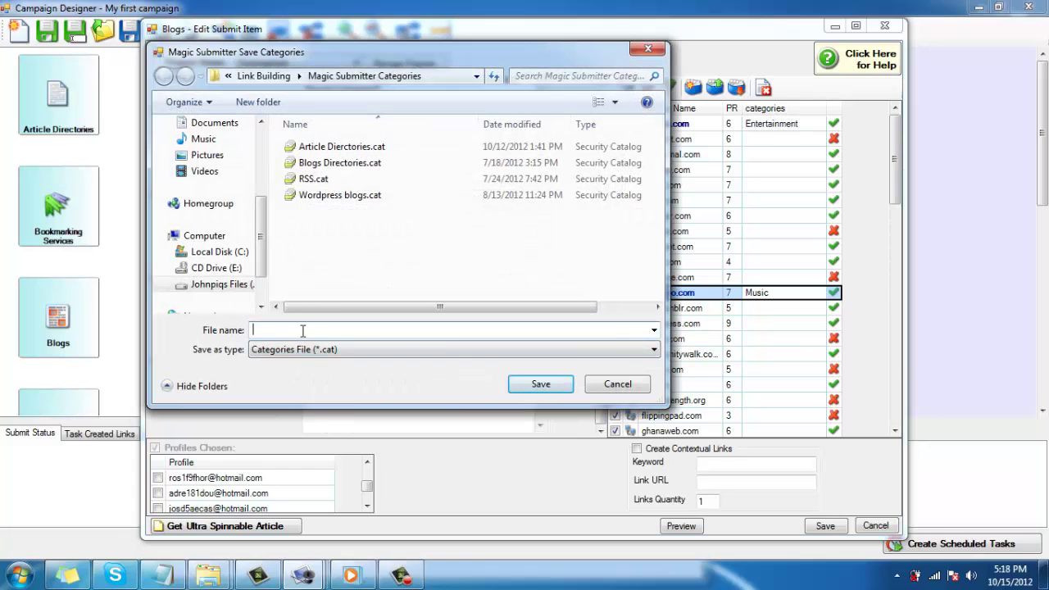
{"action": "type", "text": "blog c"}
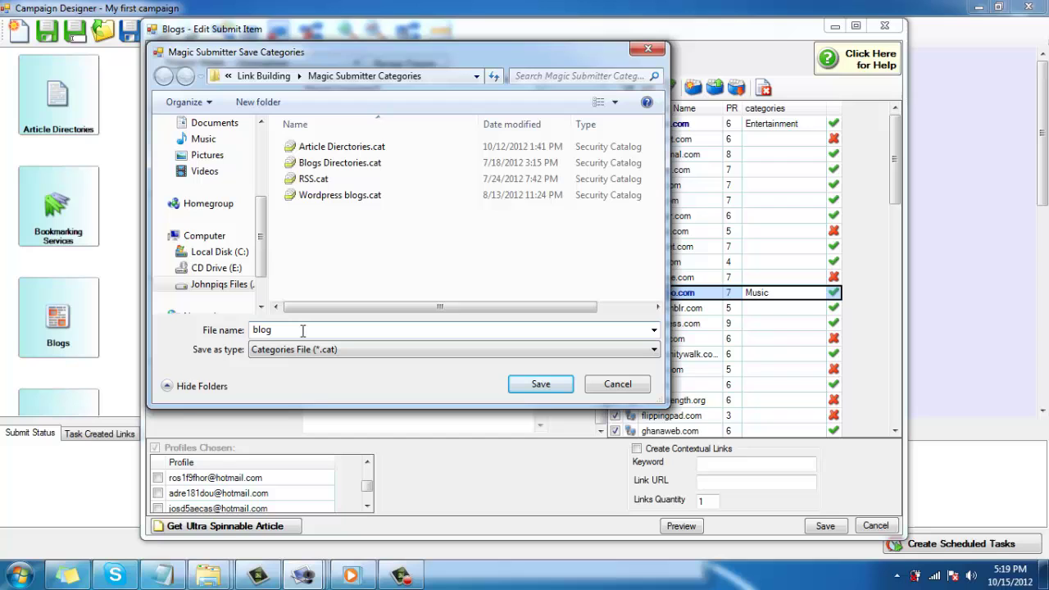
{"action": "type", "text": "ategories"}
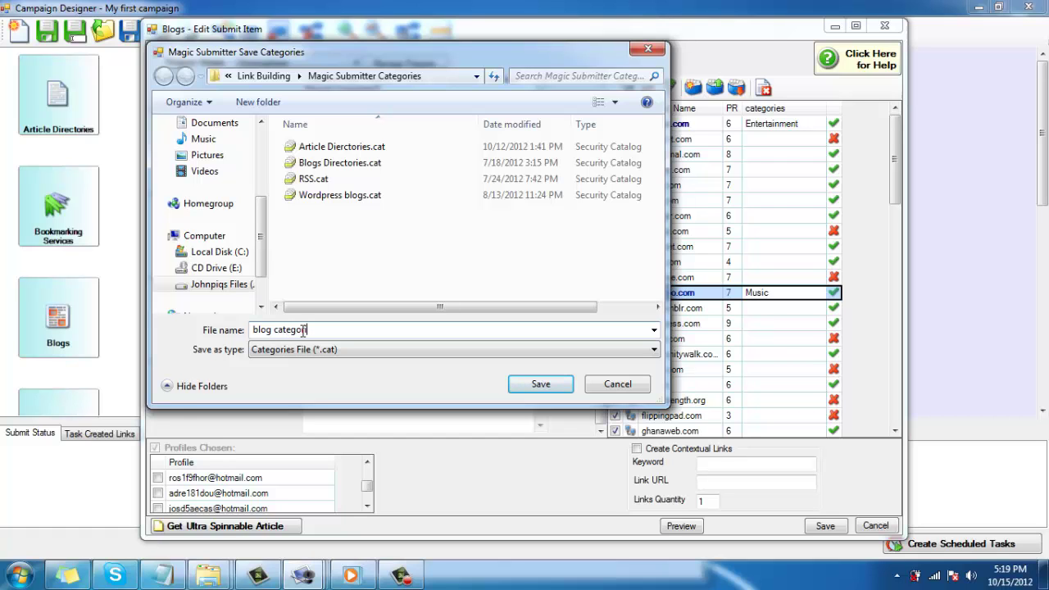
{"action": "left_click", "coordinate": [556, 384]}
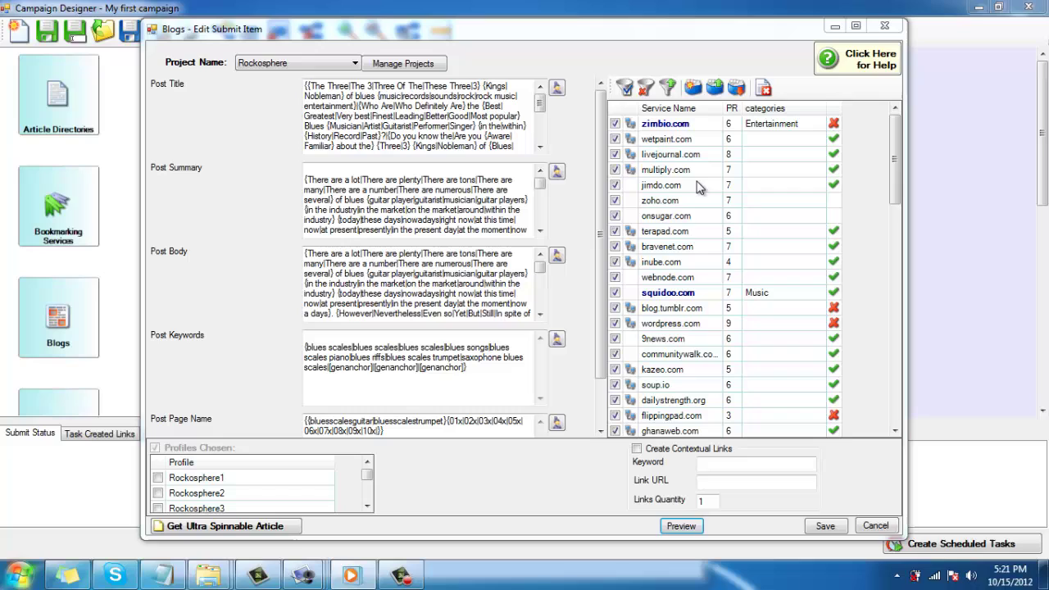
Step: Limit the checked blog services to the wetpaint through bravenet rows
{"action": "left_click", "coordinate": [645, 87]}
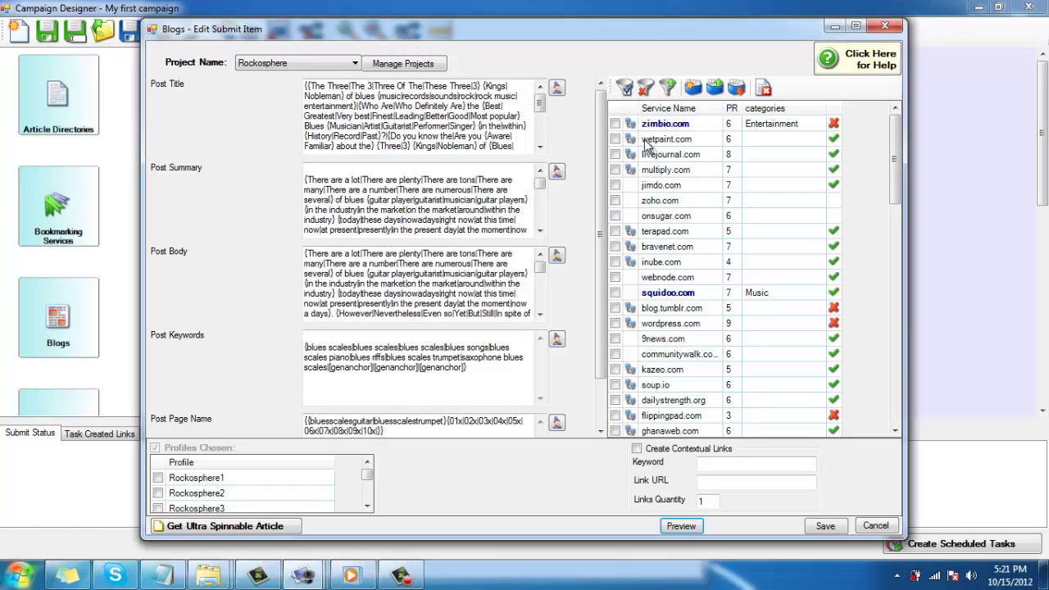
{"action": "left_click_drag", "start_coordinate": [659, 139], "coordinate": [719, 246]}
{"action": "right_click", "coordinate": [685, 164]}
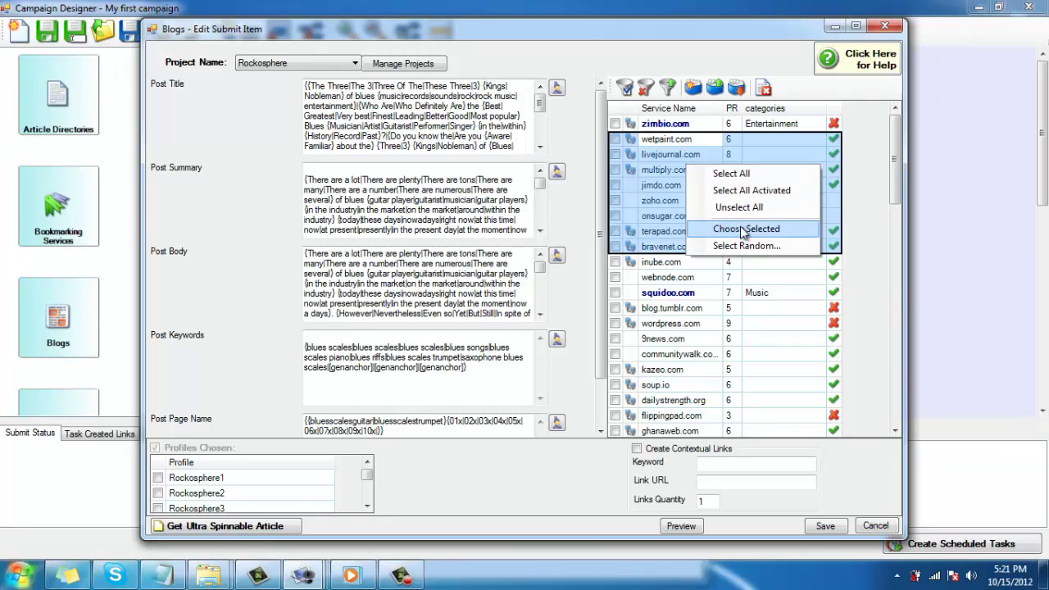
{"action": "left_click", "coordinate": [742, 229]}
Step: Enable six more posting profiles for the blog submission
{"action": "left_click_drag", "start_coordinate": [367, 477], "coordinate": [367, 482]}
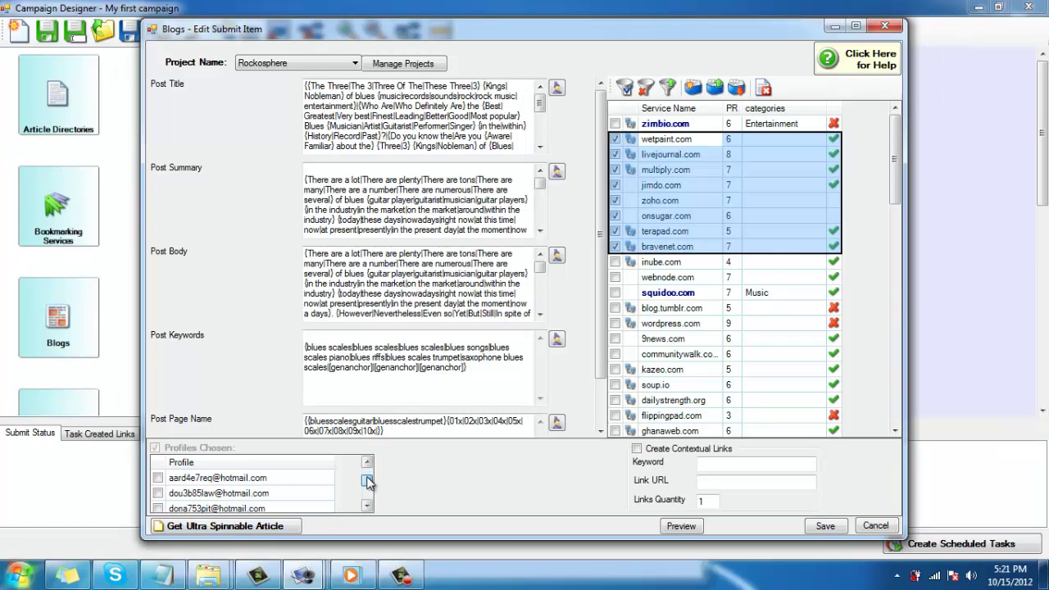
{"action": "scroll", "coordinate": [190, 499], "scroll_direction": "down", "scroll_amount": 1}
{"action": "left_click", "coordinate": [158, 492]}
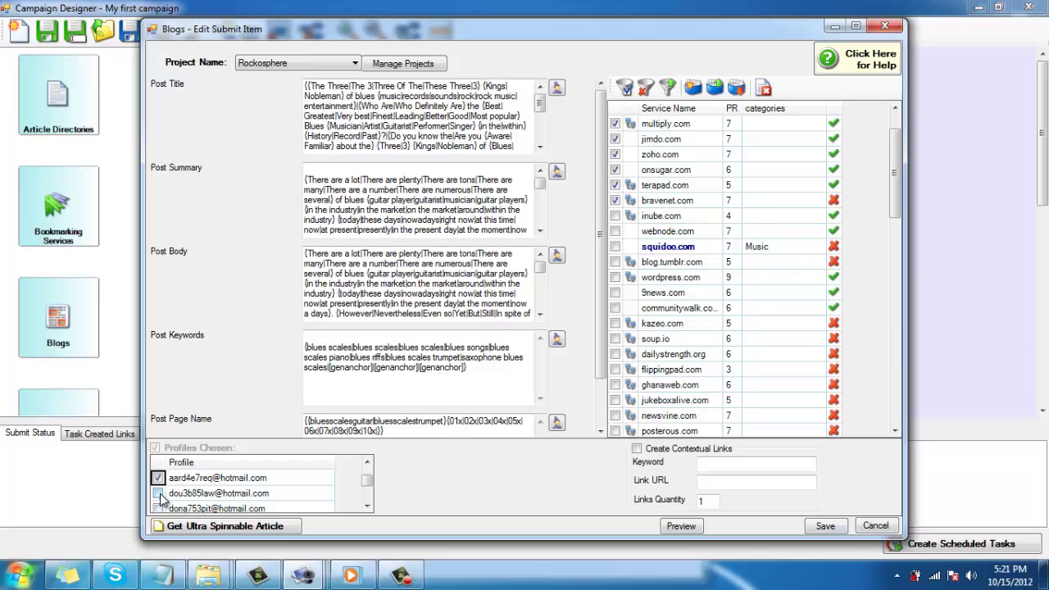
{"action": "scroll", "coordinate": [160, 496], "scroll_direction": "down", "scroll_amount": 1}
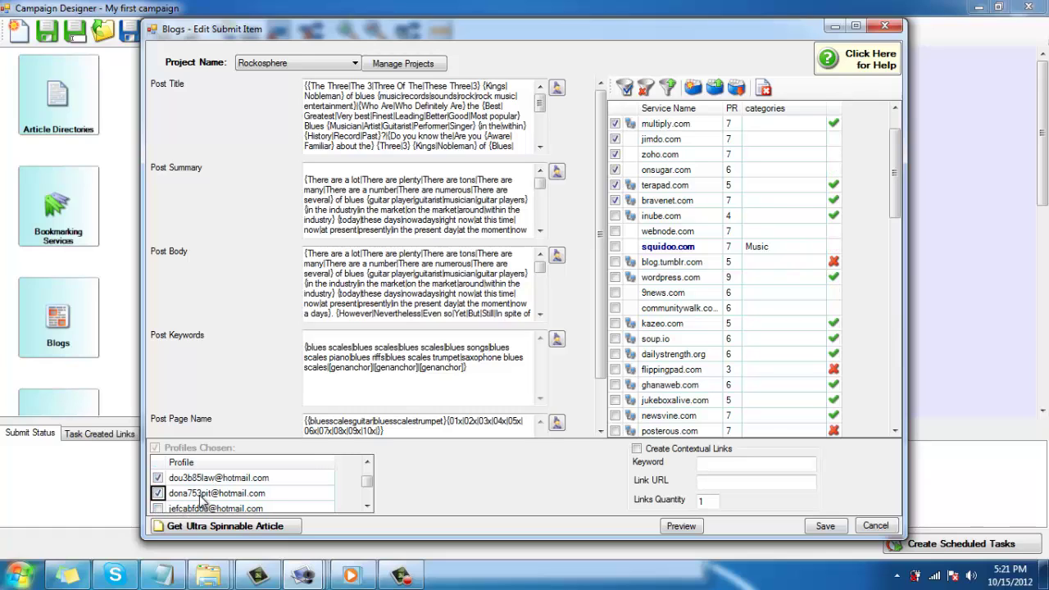
{"action": "scroll", "coordinate": [159, 495], "scroll_direction": "down", "scroll_amount": 1}
{"action": "left_click", "coordinate": [158, 477]}
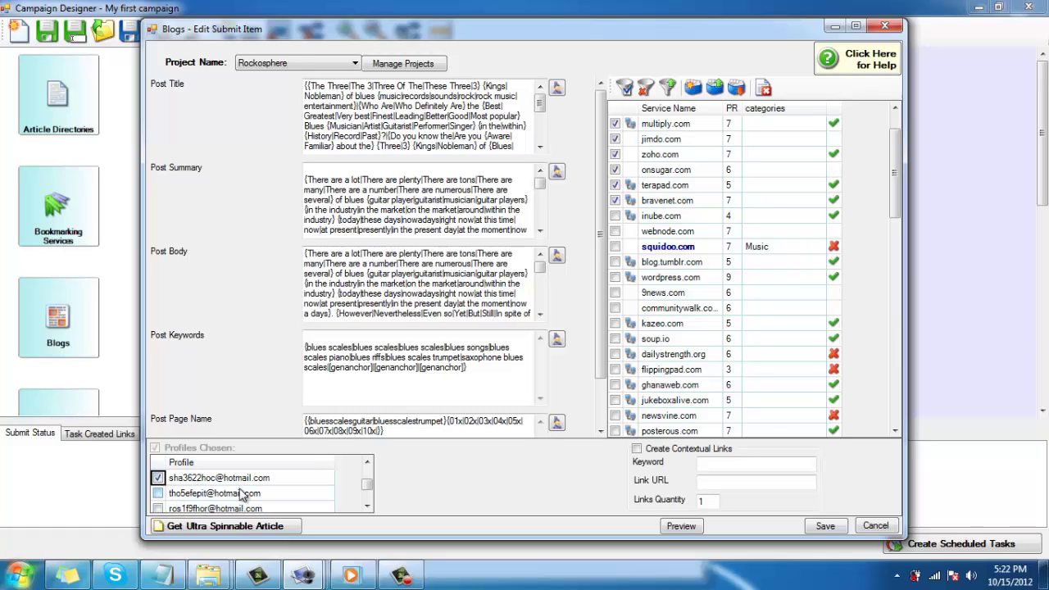
{"action": "left_click", "coordinate": [158, 494]}
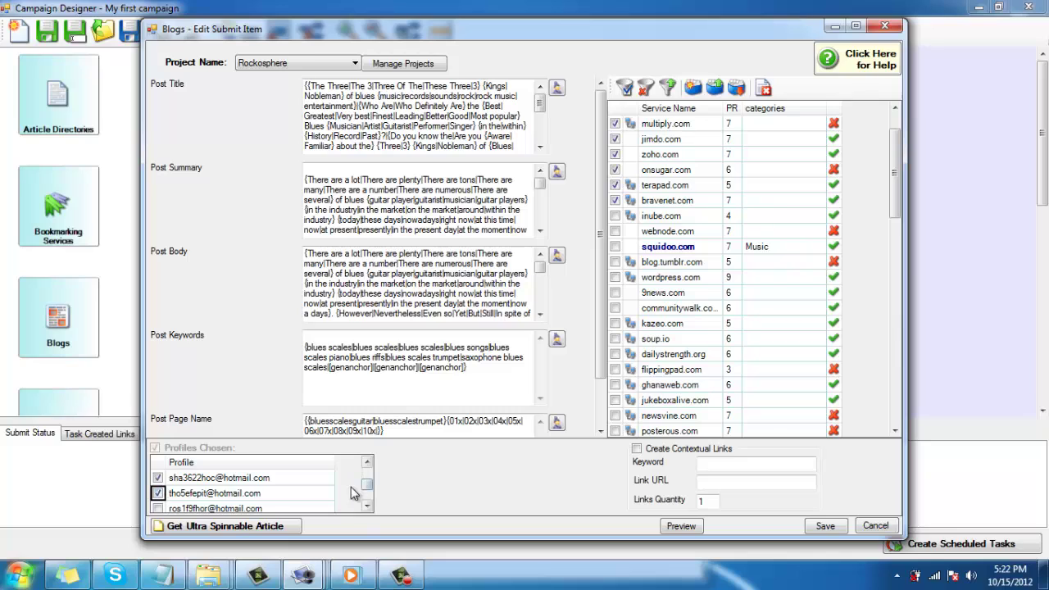
{"action": "left_click", "coordinate": [367, 462]}
{"action": "left_click", "coordinate": [367, 505]}
{"action": "left_click", "coordinate": [158, 492]}
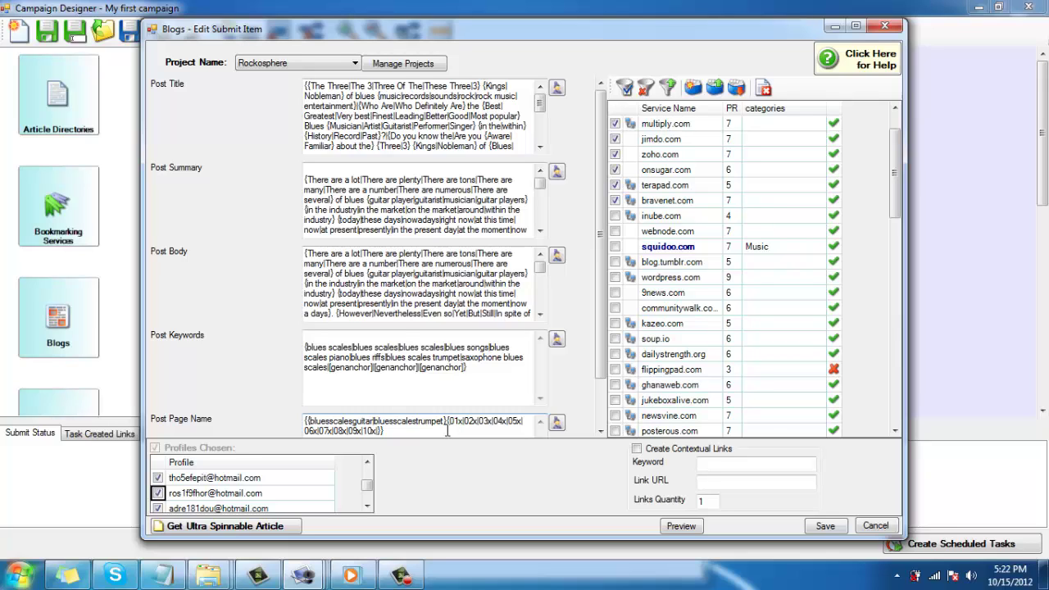
{"action": "left_click", "coordinate": [558, 259]}
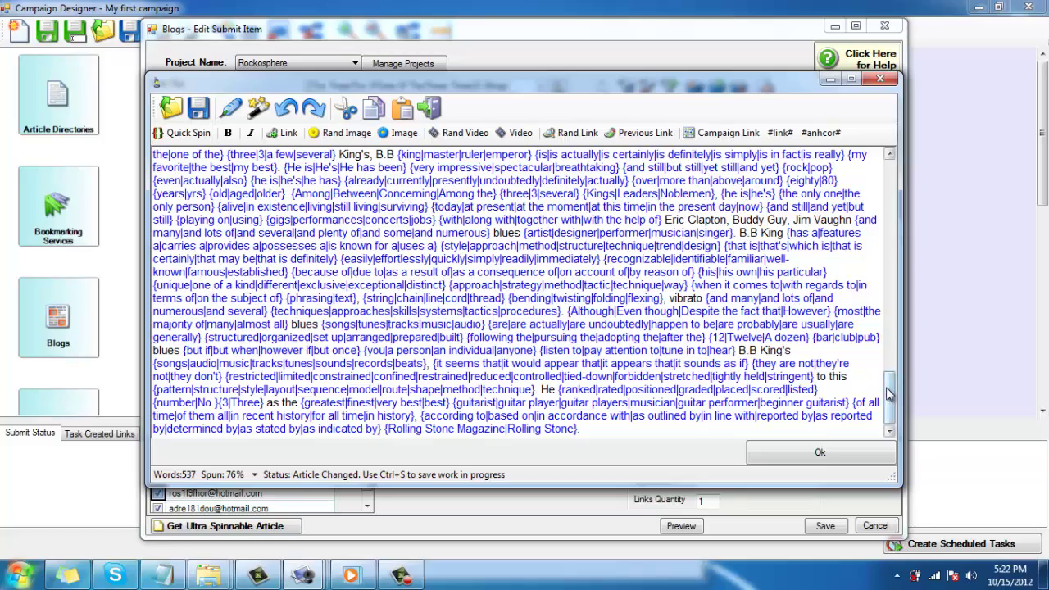
Step: Insert a [randimg] placeholder on its own line after the first paragraph
{"action": "left_click_drag", "start_coordinate": [890, 394], "coordinate": [889, 160]}
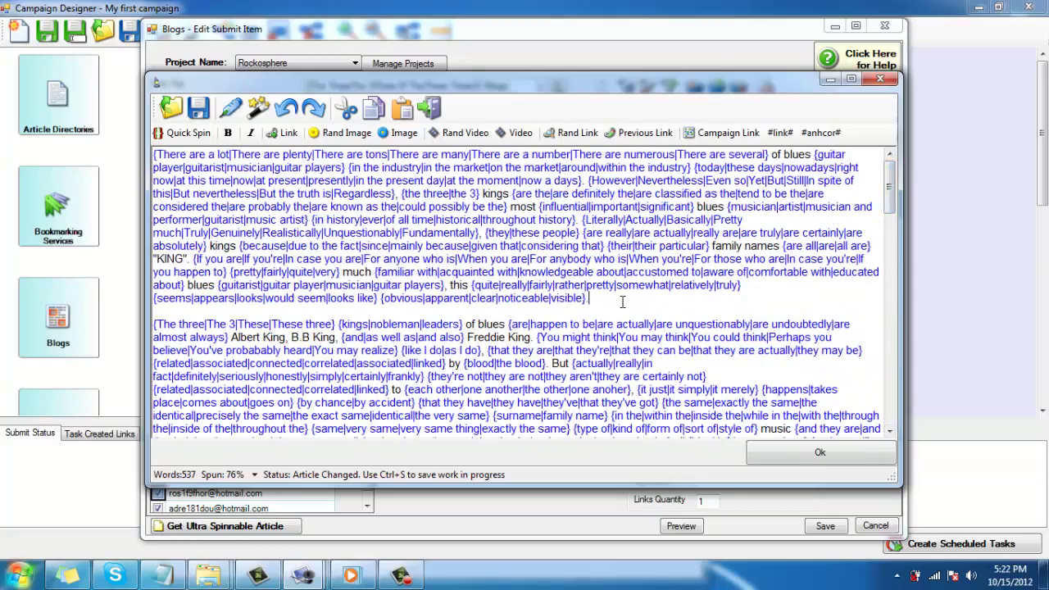
{"action": "key", "text": "Return"}
{"action": "key", "text": "Return"}
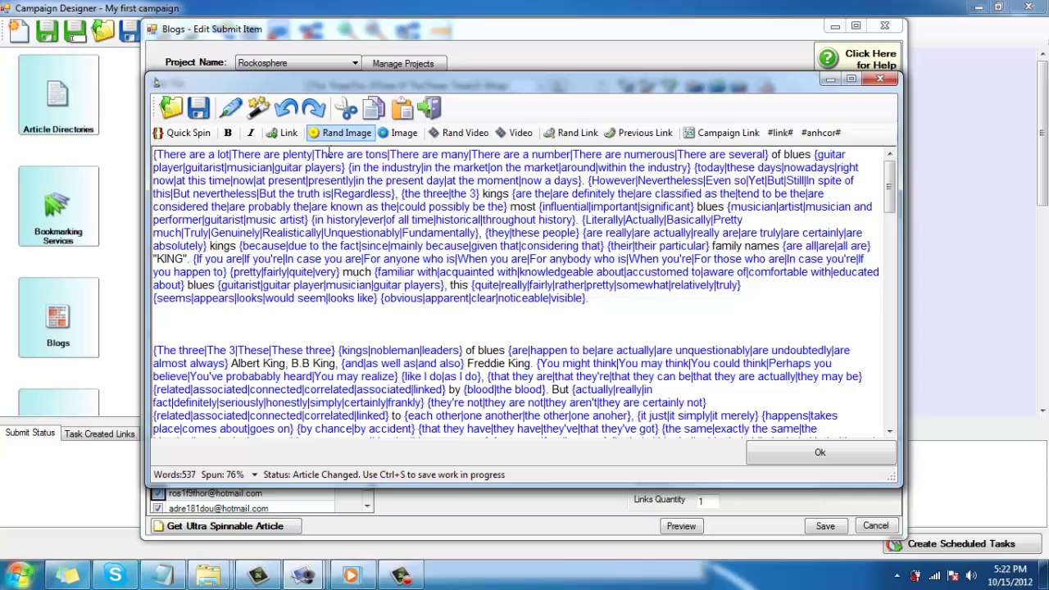
{"action": "left_click", "coordinate": [343, 133]}
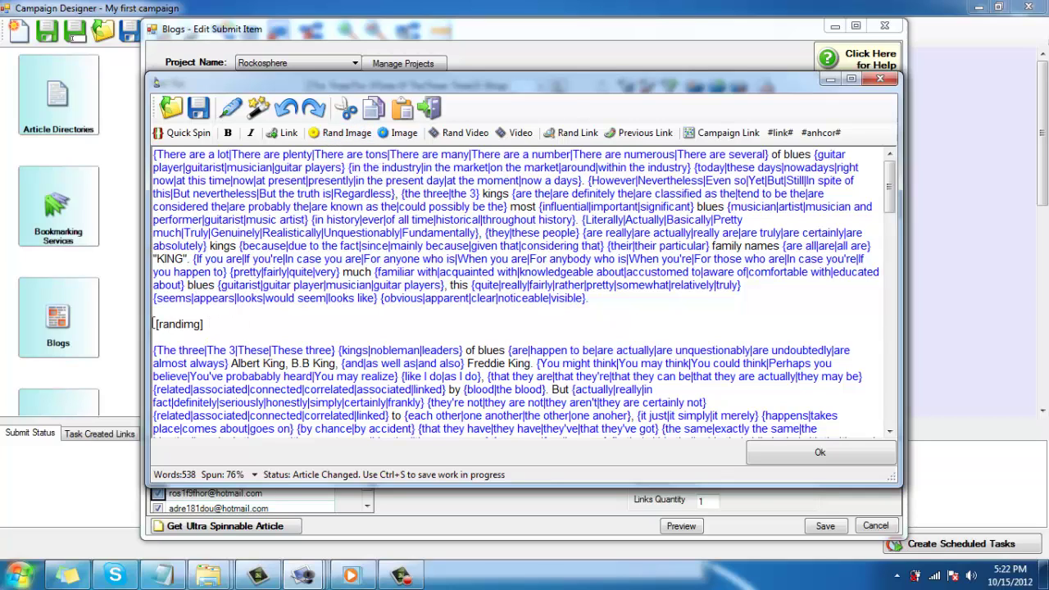
{"action": "key", "text": "Delete"}
{"action": "double_click", "coordinate": [223, 323]}
{"action": "left_click", "coordinate": [234, 330]}
{"action": "key", "text": "Return"}
{"action": "key", "text": "Return"}
Step: Add a [randvideo] placeholder below the image tag and accept the post body
{"action": "left_click", "coordinate": [465, 133]}
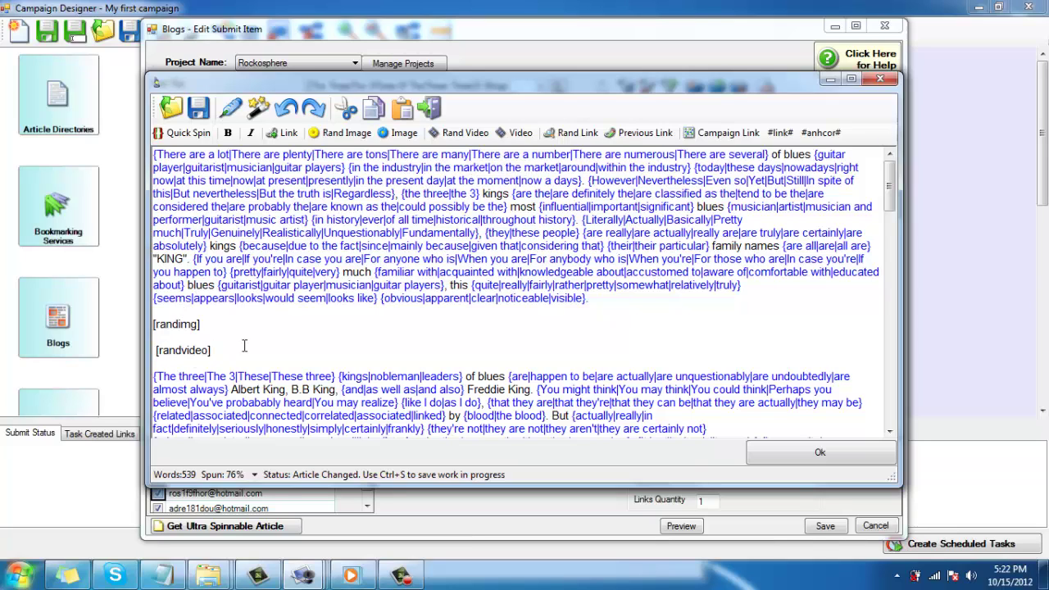
{"action": "key", "text": "Home"}
{"action": "key", "text": "Delete"}
{"action": "left_click", "coordinate": [806, 454]}
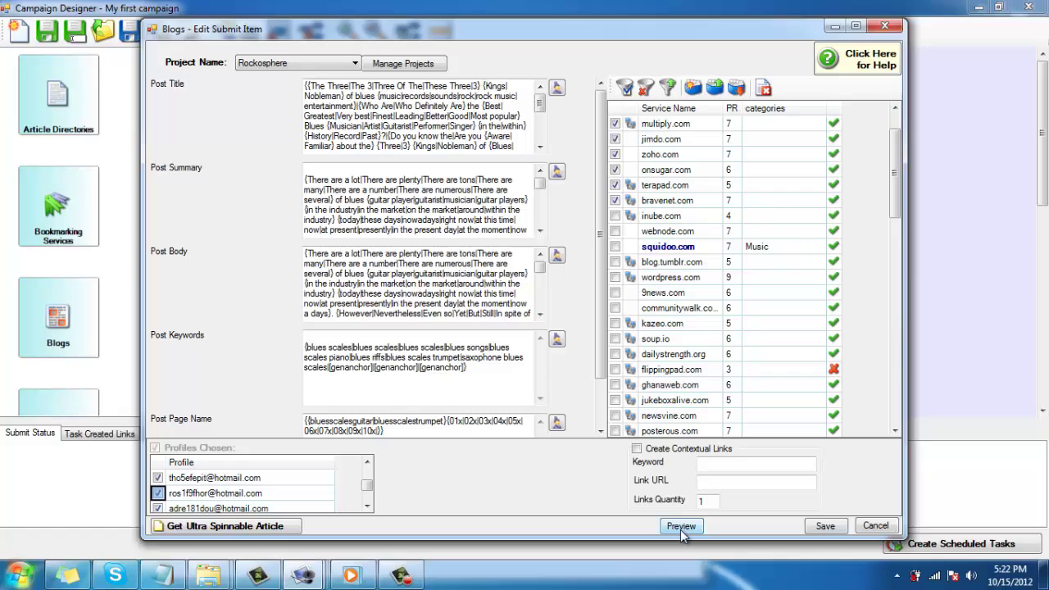
{"action": "left_click", "coordinate": [681, 529]}
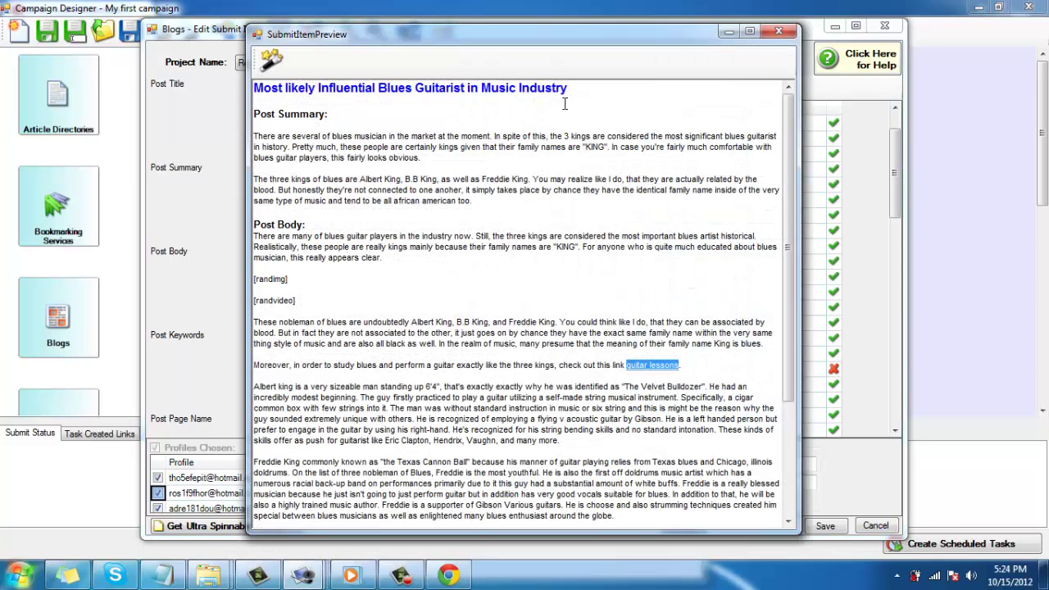
{"action": "left_click_drag", "start_coordinate": [575, 90], "coordinate": [113, 68]}
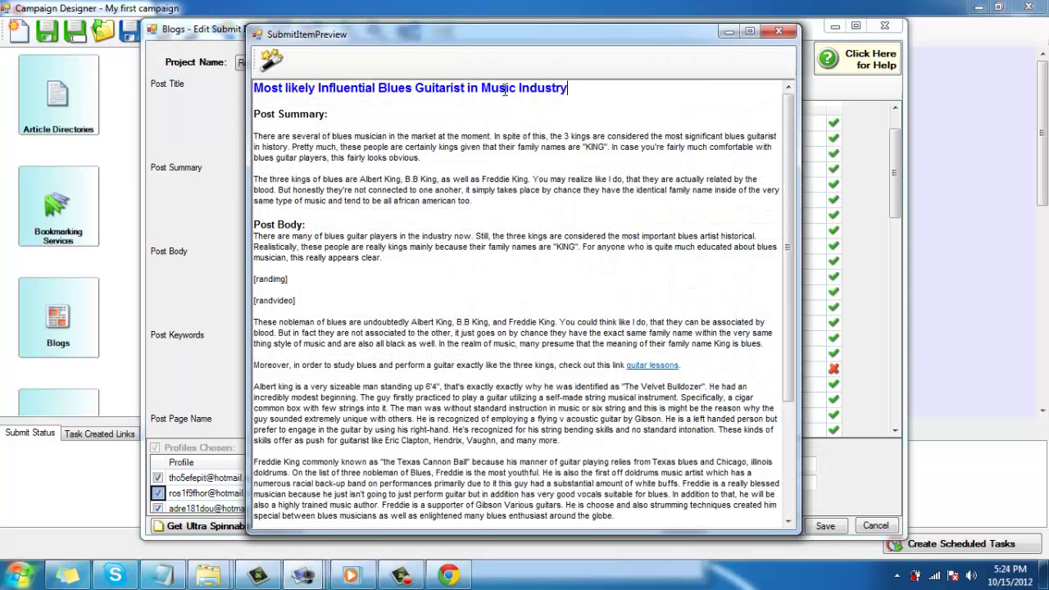
{"action": "left_click", "coordinate": [423, 159]}
{"action": "left_click", "coordinate": [660, 367]}
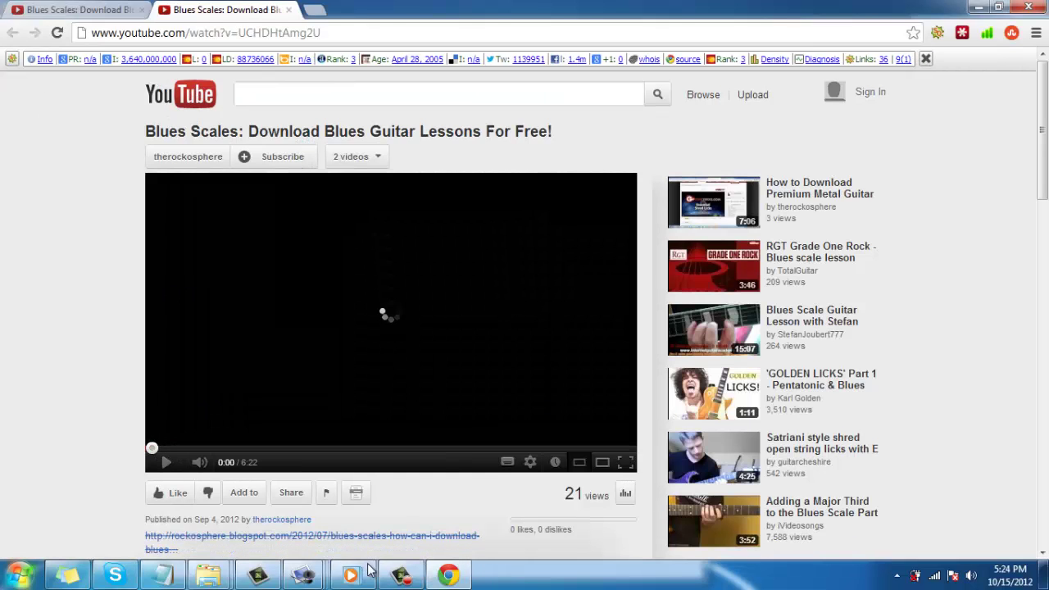
{"action": "mouse_move", "coordinate": [401, 575]}
{"action": "left_click", "coordinate": [639, 509]}
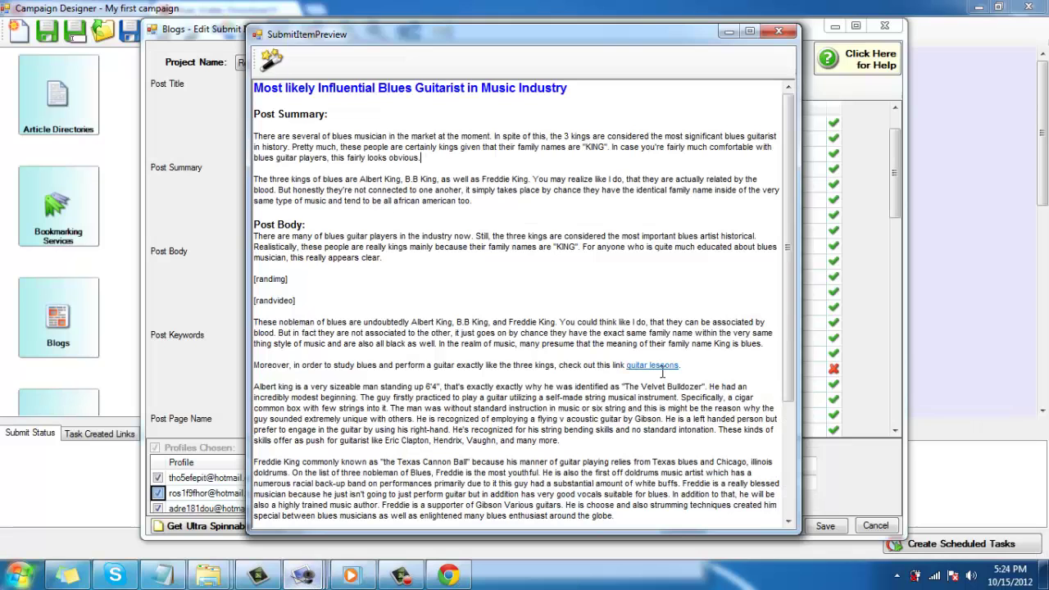
{"action": "left_click", "coordinate": [275, 64]}
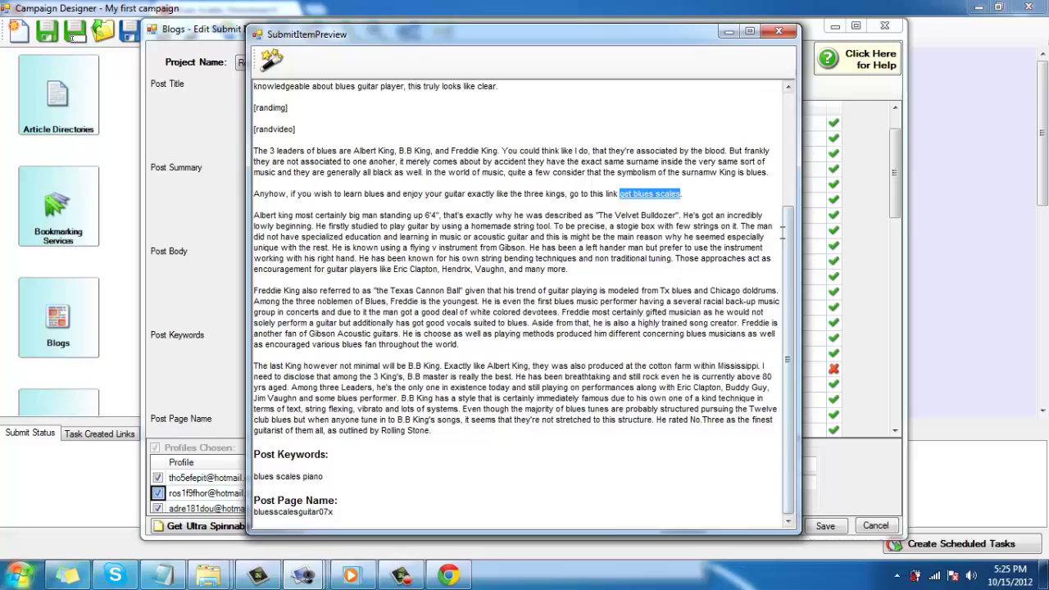
{"action": "scroll", "coordinate": [525, 303], "scroll_direction": "up", "scroll_amount": 5}
{"action": "left_click", "coordinate": [275, 63]}
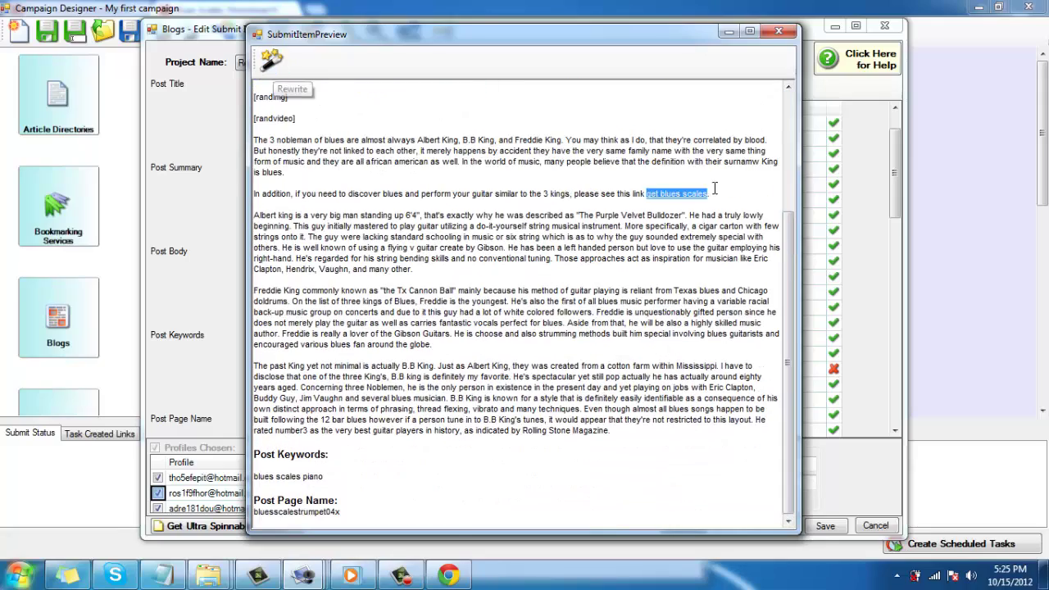
{"action": "scroll", "coordinate": [770, 102], "scroll_direction": "up", "scroll_amount": 5}
{"action": "left_click_drag", "start_coordinate": [521, 96], "coordinate": [2, 85]}
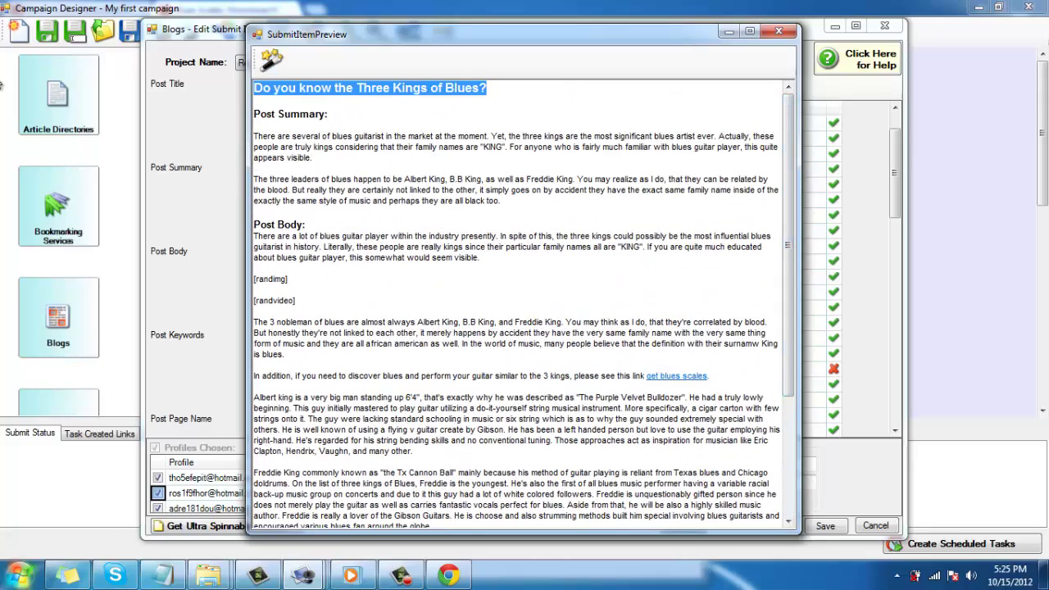
{"action": "left_click", "coordinate": [270, 62]}
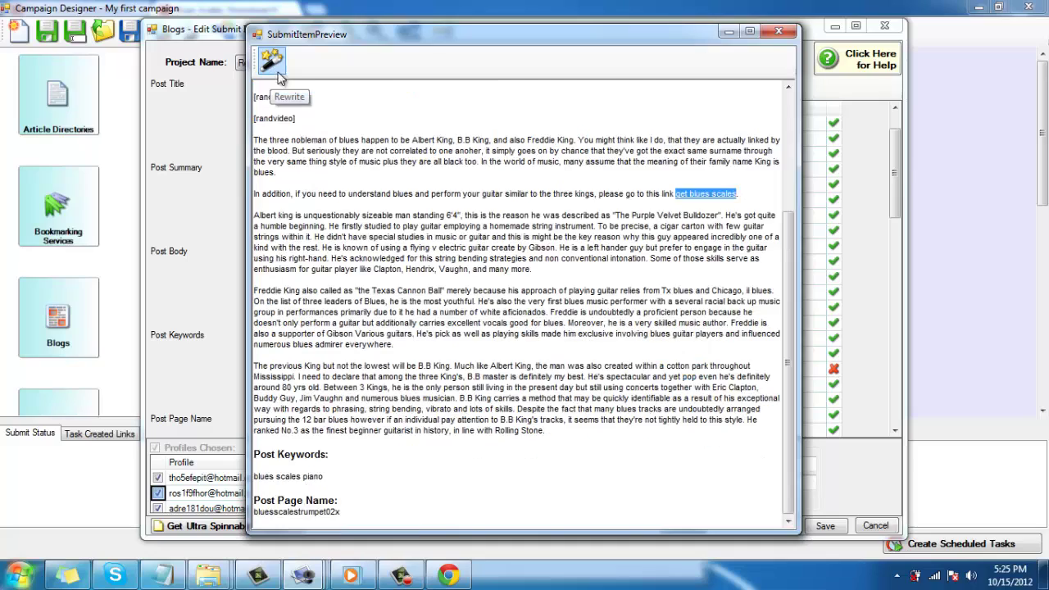
Step: Close the preview and editor, then attach the existing blog submit item to Blogs 2
{"action": "left_click", "coordinate": [778, 33]}
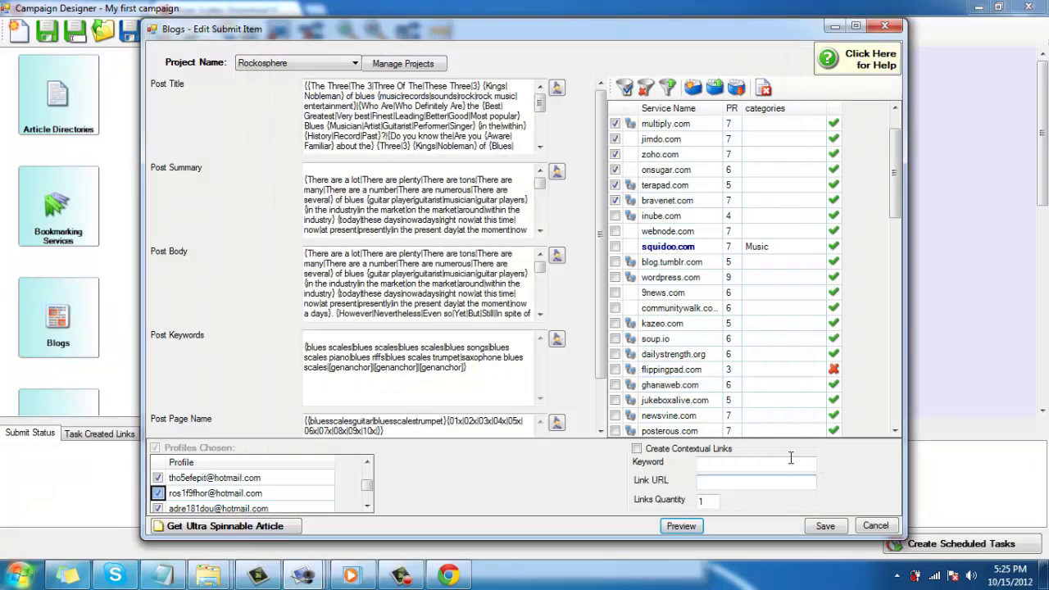
{"action": "left_click", "coordinate": [825, 526]}
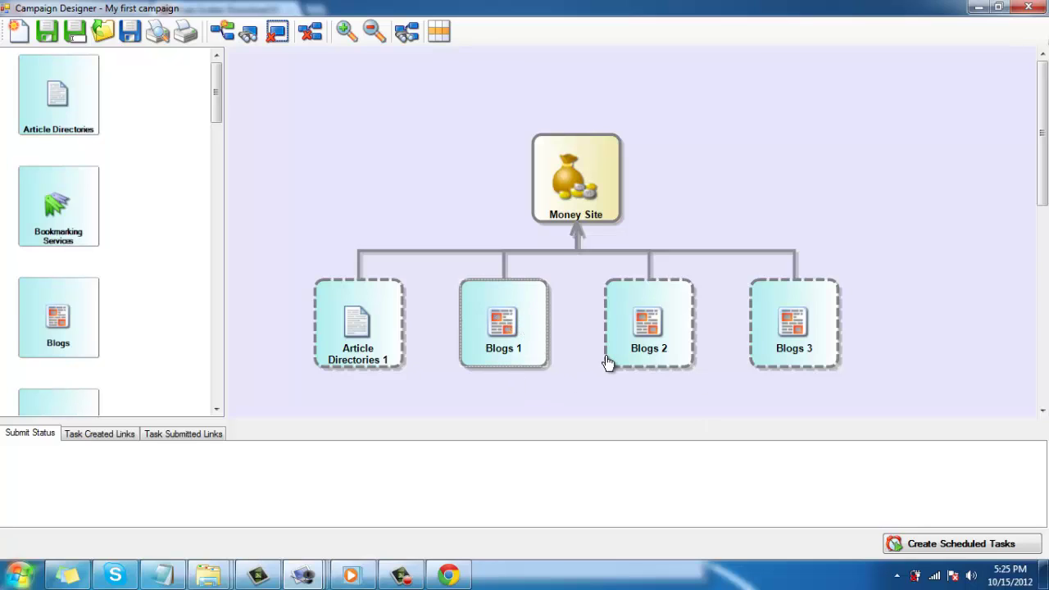
{"action": "mouse_move", "coordinate": [648, 328]}
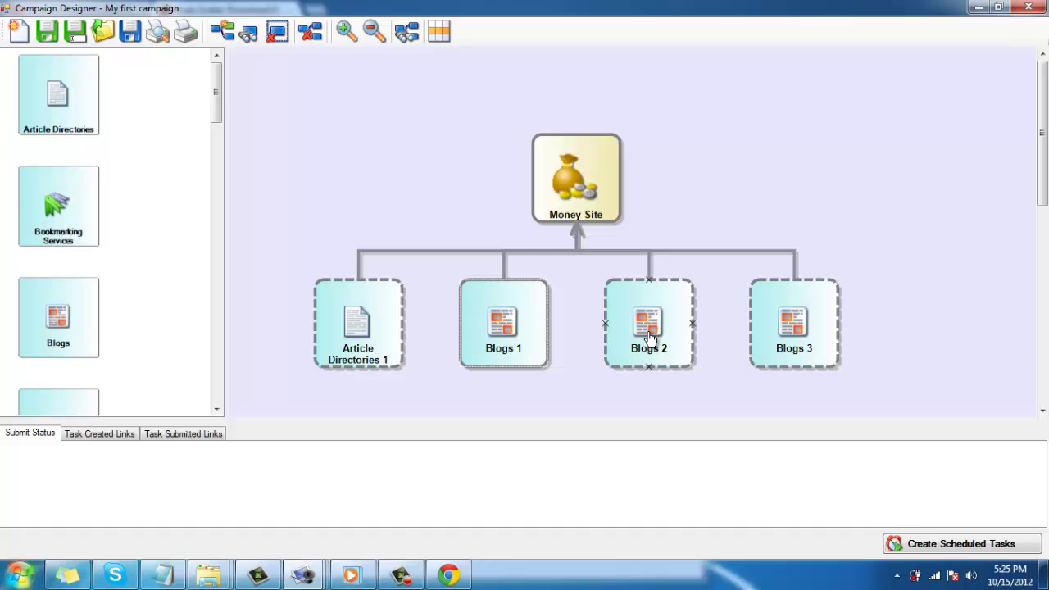
{"action": "right_click", "coordinate": [646, 303]}
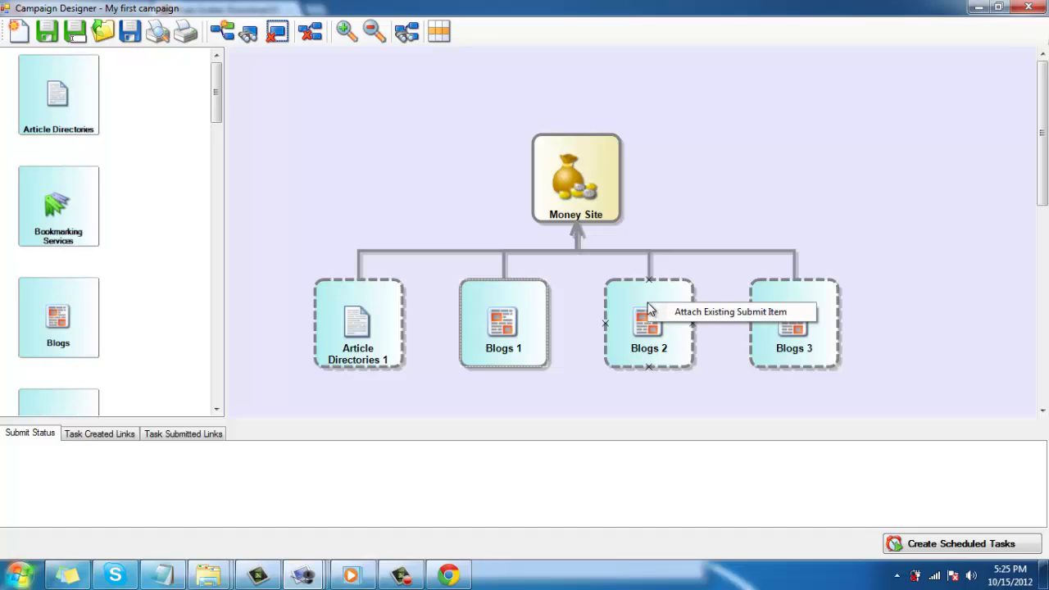
{"action": "left_click", "coordinate": [718, 310]}
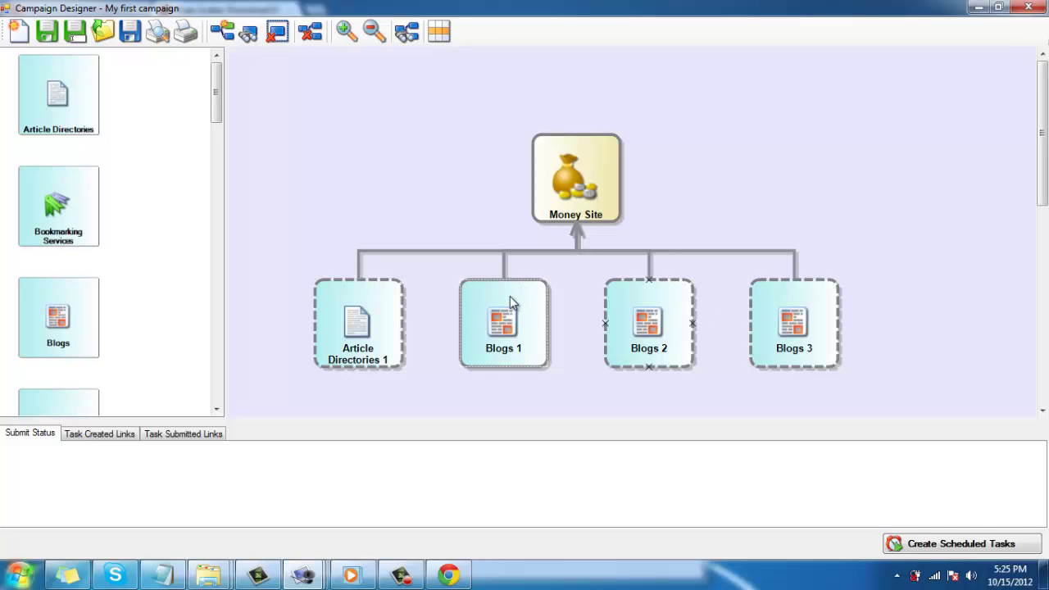
{"action": "double_click", "coordinate": [60, 366]}
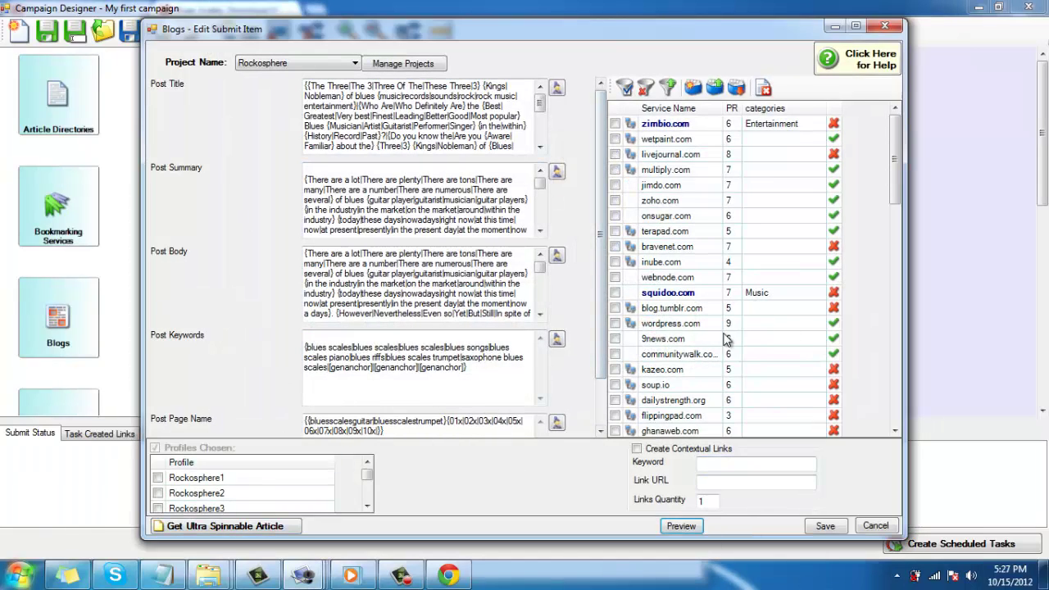
Step: Check the livejournal.com through bravenet.com sites and two account profiles, then save the item
{"action": "mouse_move", "coordinate": [894, 148]}
{"action": "left_mouse_down"}
{"action": "mouse_move", "coordinate": [896, 167]}
{"action": "mouse_move", "coordinate": [703, 160]}
{"action": "mouse_move", "coordinate": [744, 250]}
{"action": "left_mouse_up"}
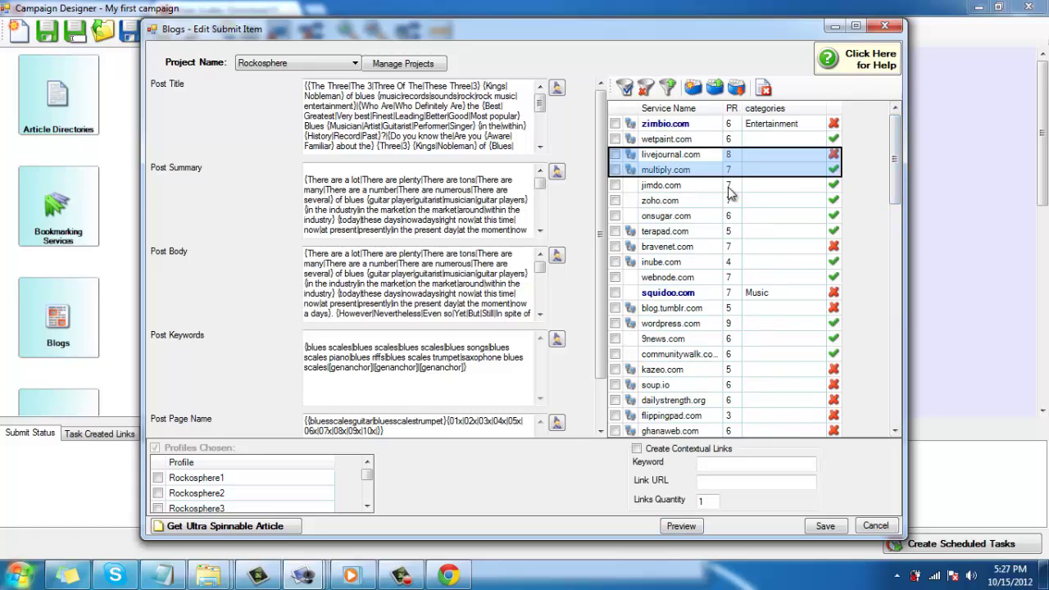
{"action": "right_click", "coordinate": [600, 164]}
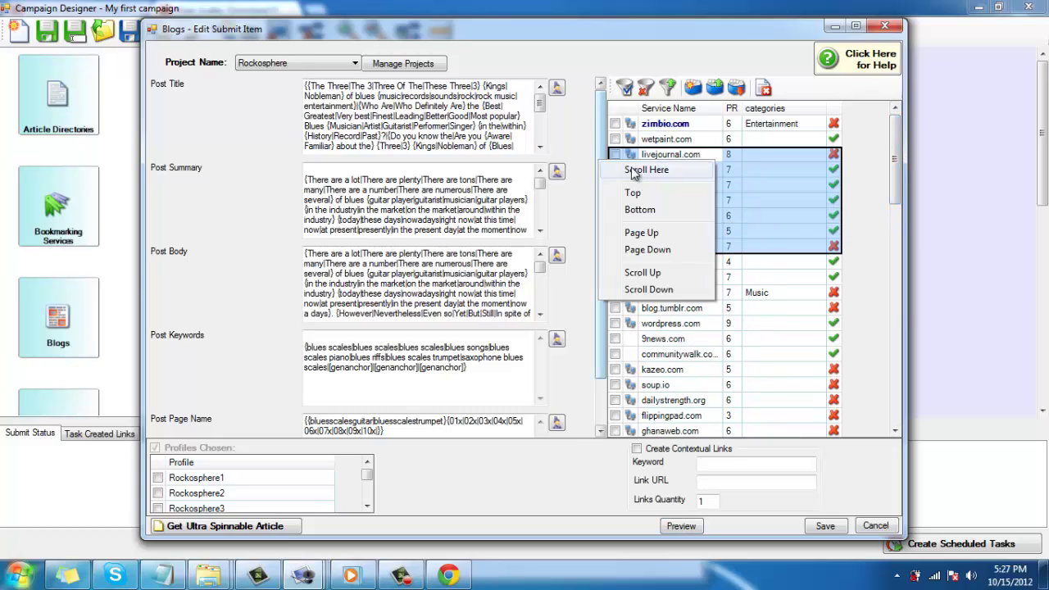
{"action": "right_click", "coordinate": [730, 177]}
{"action": "left_click", "coordinate": [785, 241]}
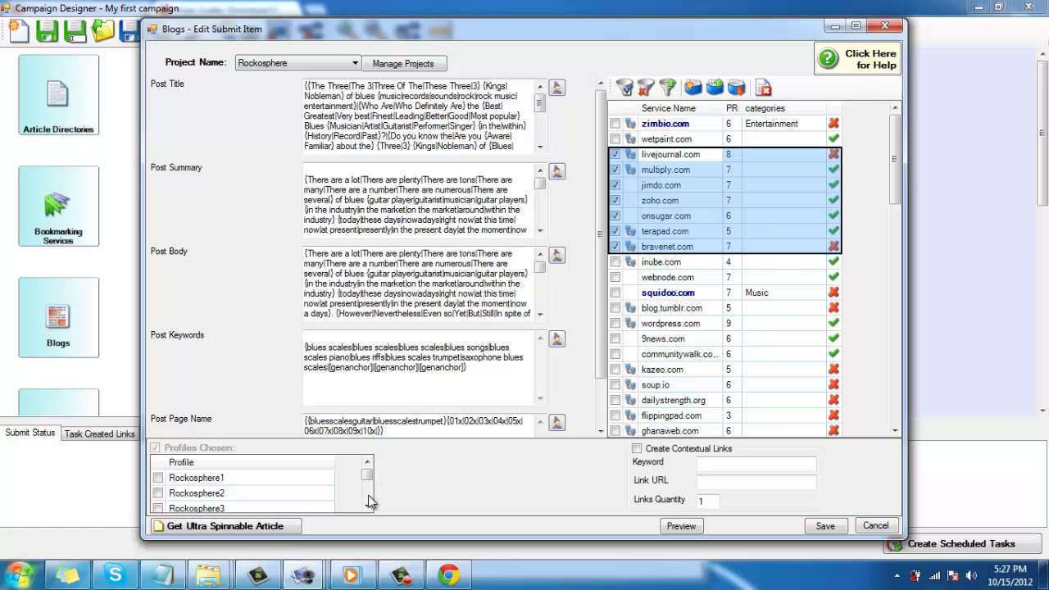
{"action": "left_click", "coordinate": [366, 507]}
{"action": "left_click", "coordinate": [367, 507]}
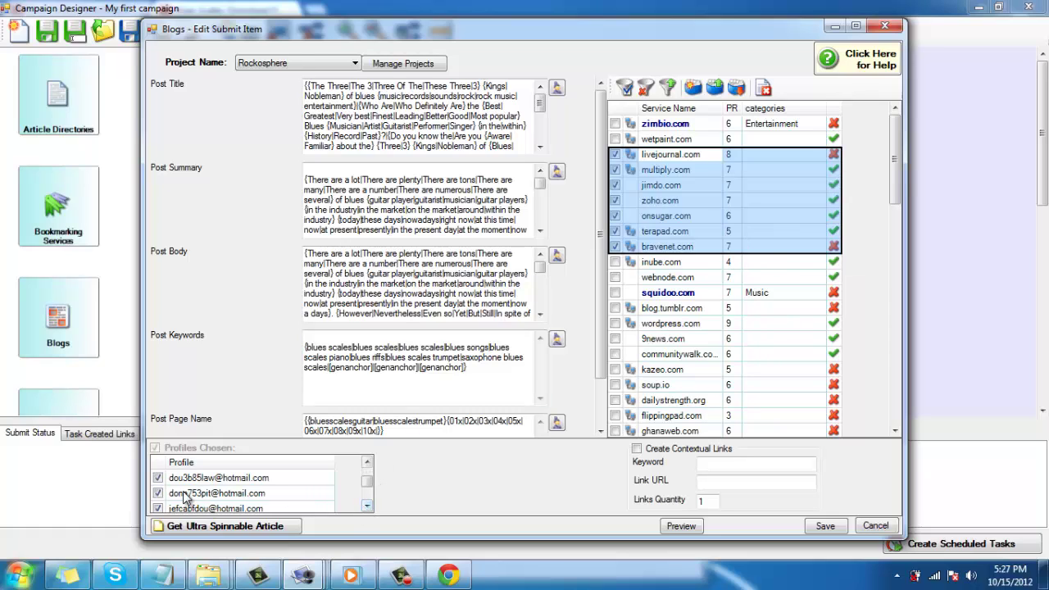
{"action": "left_click", "coordinate": [158, 493]}
{"action": "left_click", "coordinate": [158, 477]}
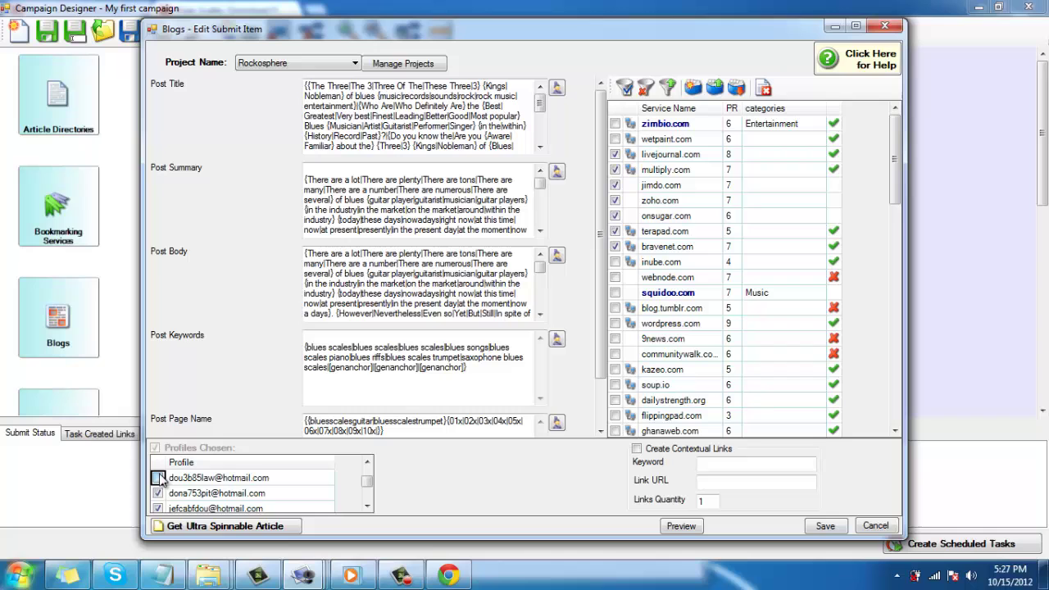
{"action": "left_click", "coordinate": [823, 526]}
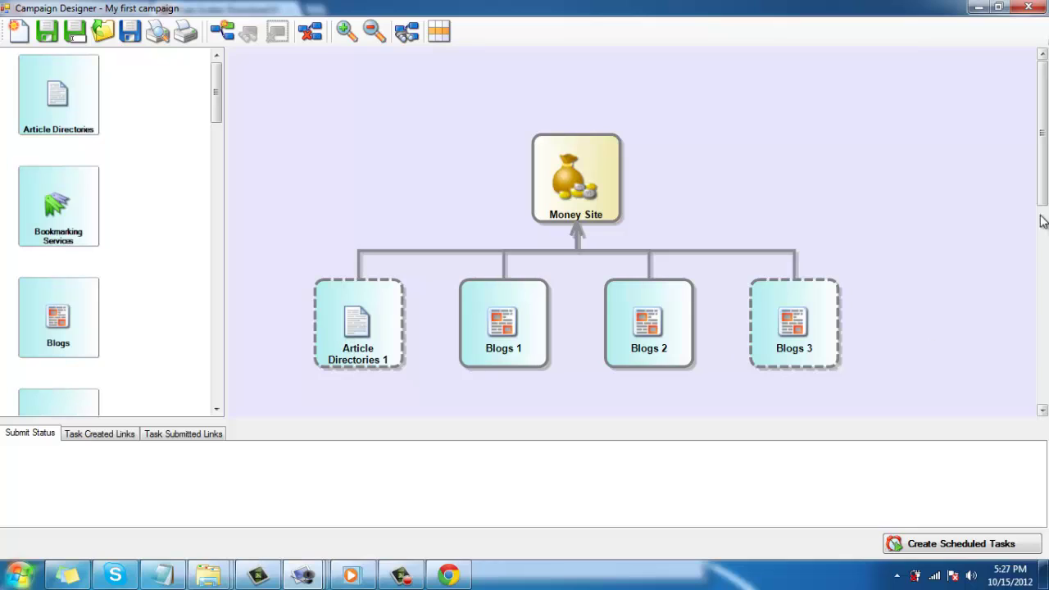
Step: Place three Bookmarking Services nodes and several Submit RSS nodes on the canvas
{"action": "left_click_drag", "start_coordinate": [1041, 164], "coordinate": [1042, 196]}
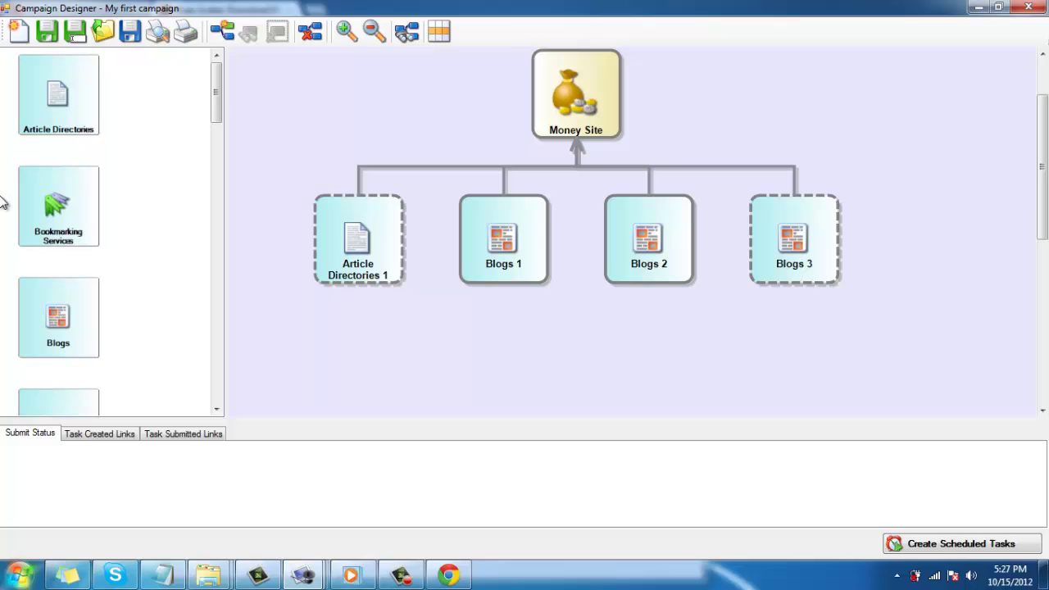
{"action": "left_click_drag", "start_coordinate": [54, 212], "coordinate": [356, 345]}
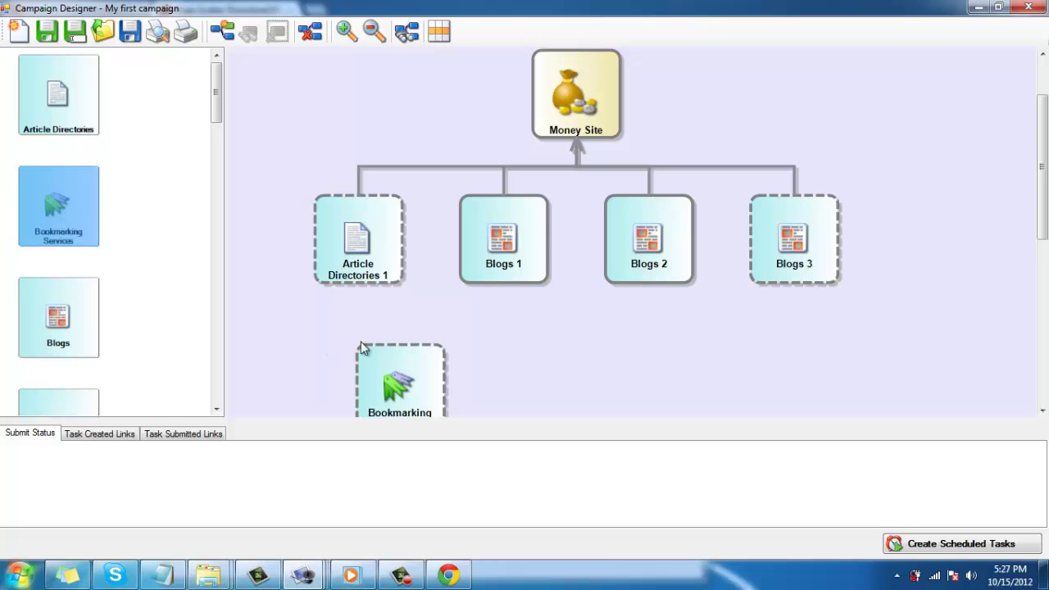
{"action": "left_click_drag", "start_coordinate": [59, 212], "coordinate": [718, 373]}
{"action": "left_click_drag", "start_coordinate": [61, 222], "coordinate": [844, 349]}
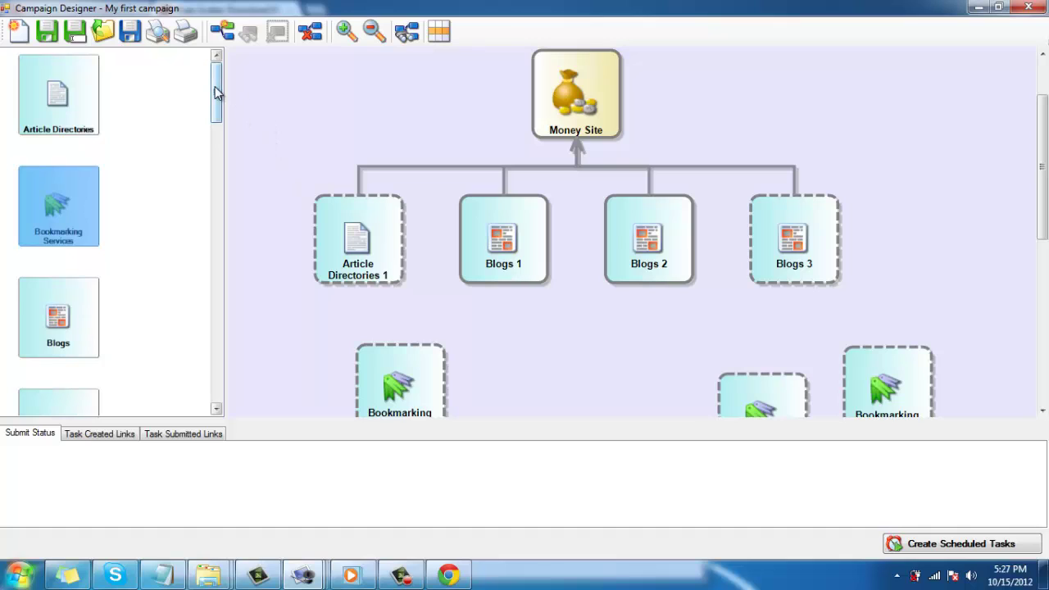
{"action": "scroll", "coordinate": [216, 98], "scroll_direction": "down", "scroll_amount": 3}
{"action": "left_click_drag", "start_coordinate": [58, 262], "coordinate": [651, 364]}
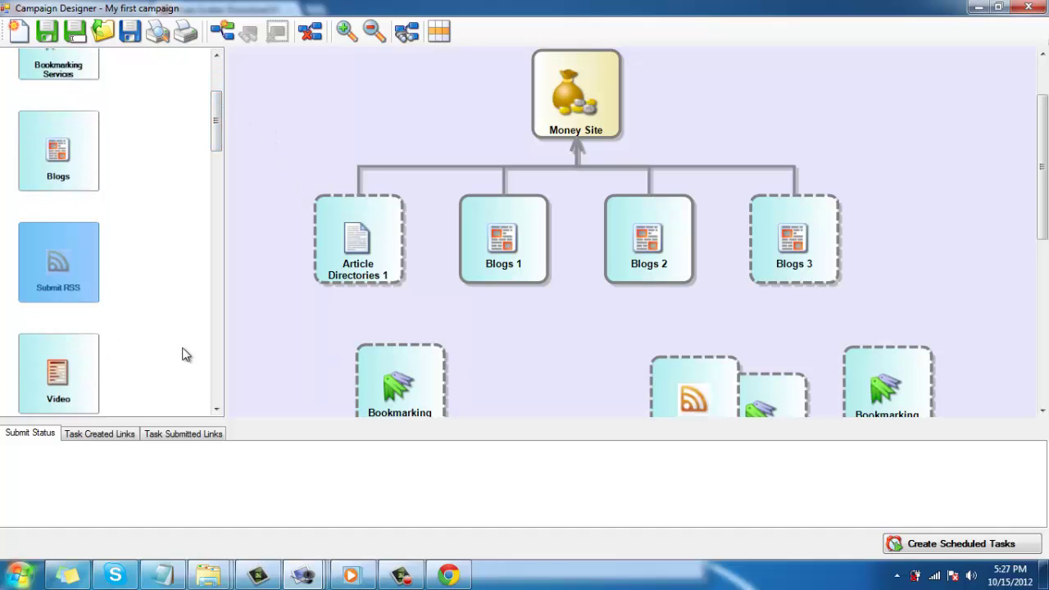
{"action": "left_click_drag", "start_coordinate": [59, 264], "coordinate": [932, 334]}
{"action": "left_click_drag", "start_coordinate": [44, 263], "coordinate": [934, 256]}
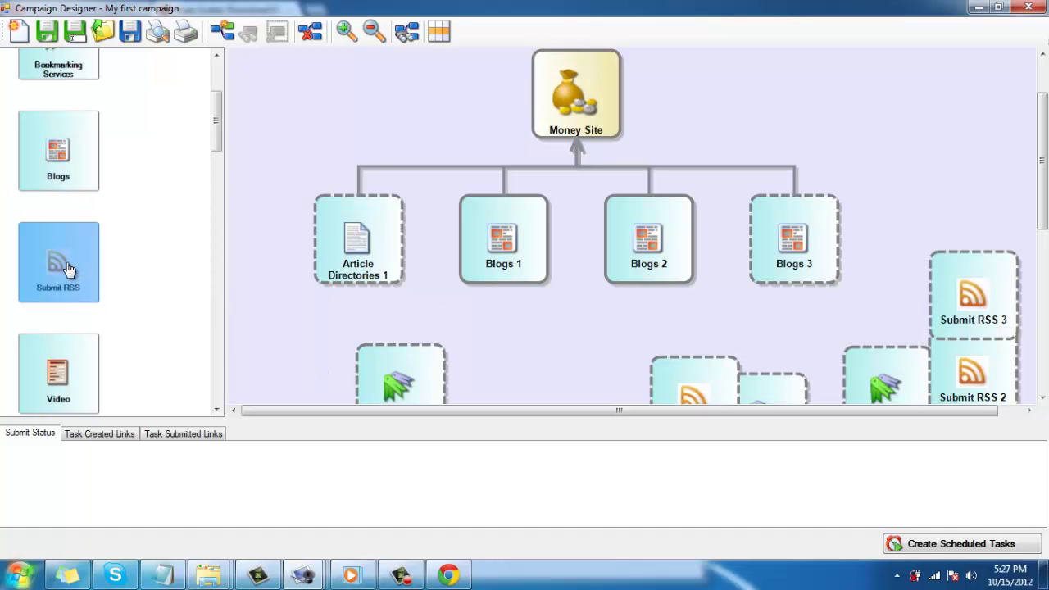
{"action": "left_click_drag", "start_coordinate": [70, 270], "coordinate": [762, 348]}
{"action": "left_click_drag", "start_coordinate": [1042, 164], "coordinate": [1042, 185]}
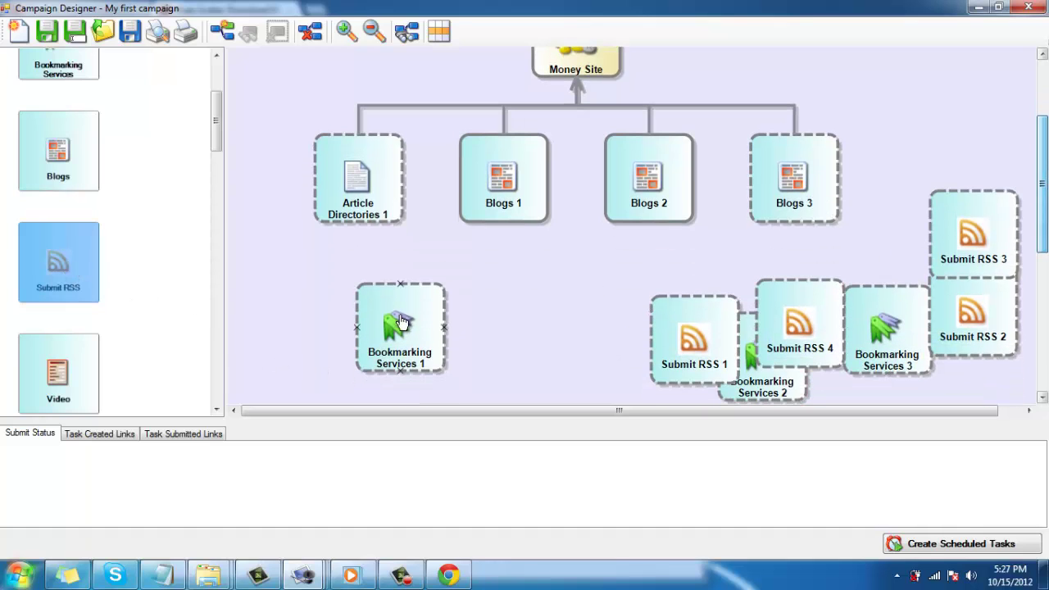
Step: Link Submit RSS 1 to Blogs 1 and add Bookmarking Services 4 linked to Blogs 3
{"action": "left_click_drag", "start_coordinate": [401, 327], "coordinate": [351, 176]}
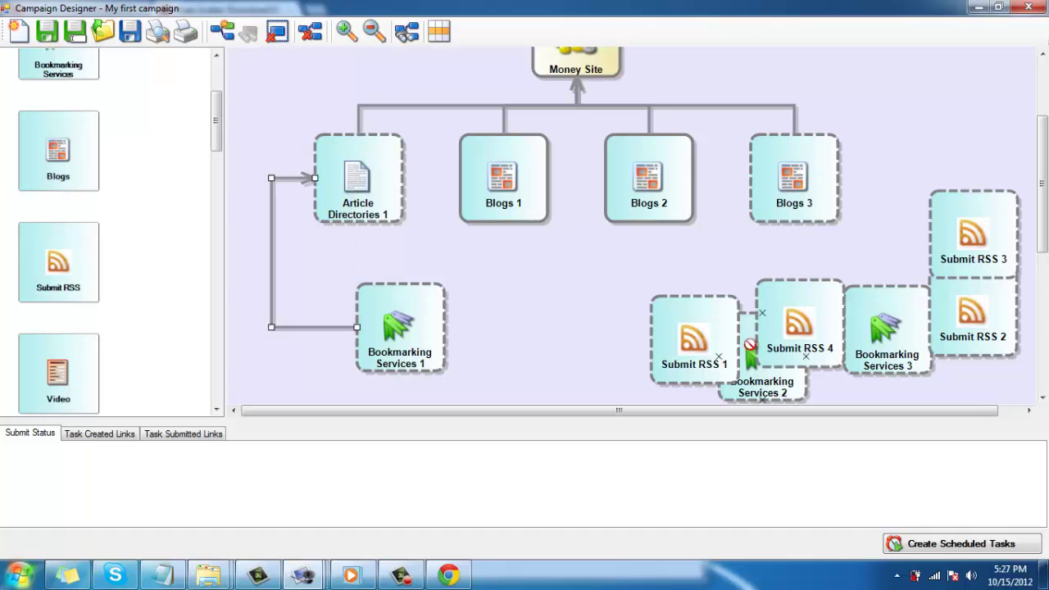
{"action": "left_click_drag", "start_coordinate": [746, 356], "coordinate": [501, 211]}
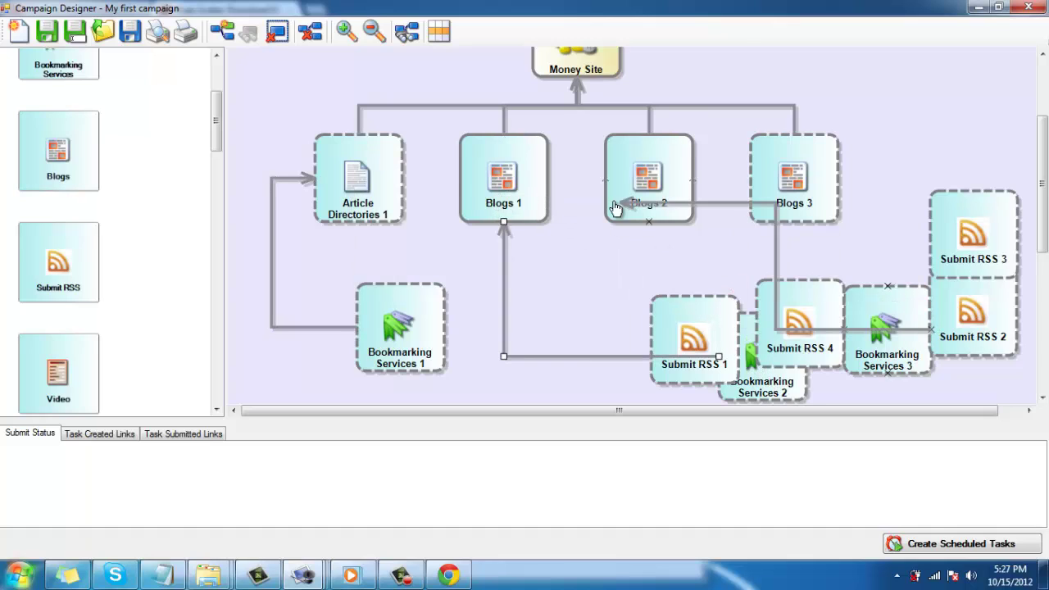
{"action": "left_click_drag", "start_coordinate": [931, 332], "coordinate": [660, 201]}
{"action": "left_click_drag", "start_coordinate": [217, 141], "coordinate": [219, 129]}
{"action": "left_click_drag", "start_coordinate": [58, 135], "coordinate": [905, 148]}
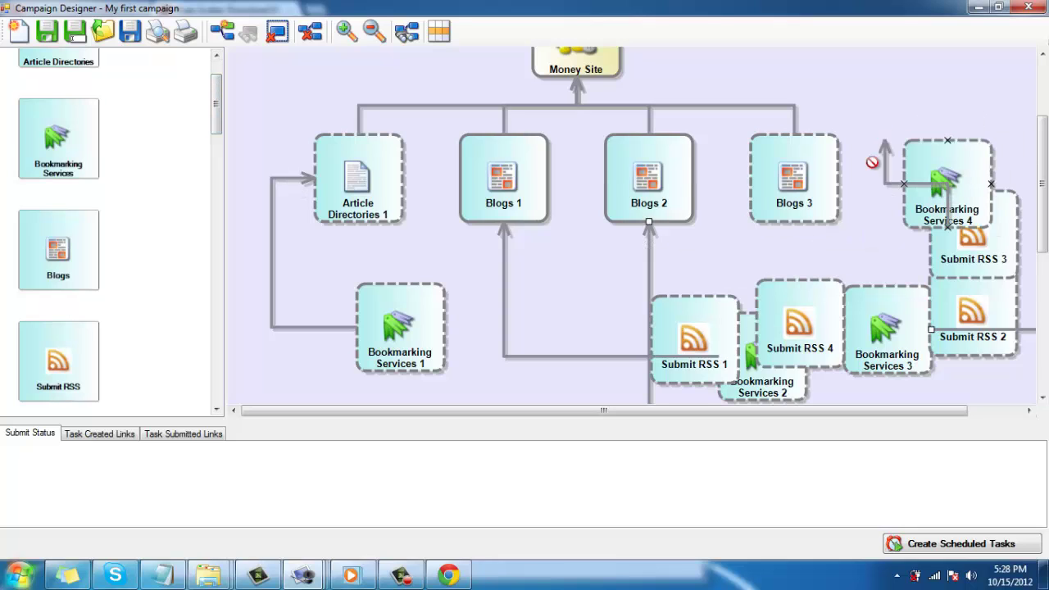
{"action": "left_click_drag", "start_coordinate": [905, 192], "coordinate": [819, 189]}
Step: Auto-layout the tree and link RSS nodes to Article Directories 1 and Blogs 1, 2 and 3
{"action": "left_click", "coordinate": [407, 33]}
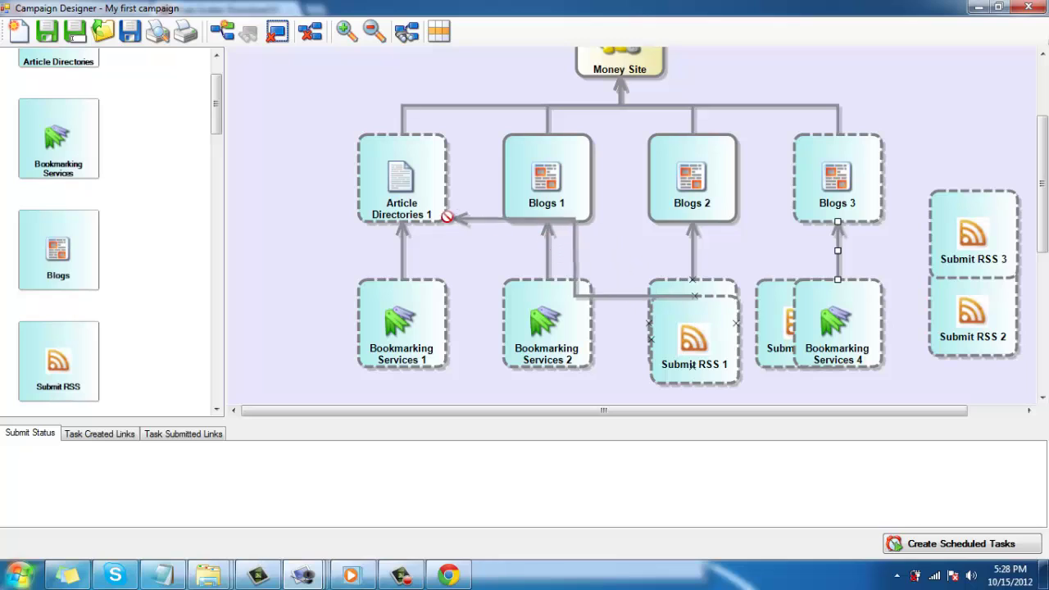
{"action": "left_click_drag", "start_coordinate": [556, 253], "coordinate": [446, 180]}
{"action": "left_click_drag", "start_coordinate": [778, 324], "coordinate": [581, 208]}
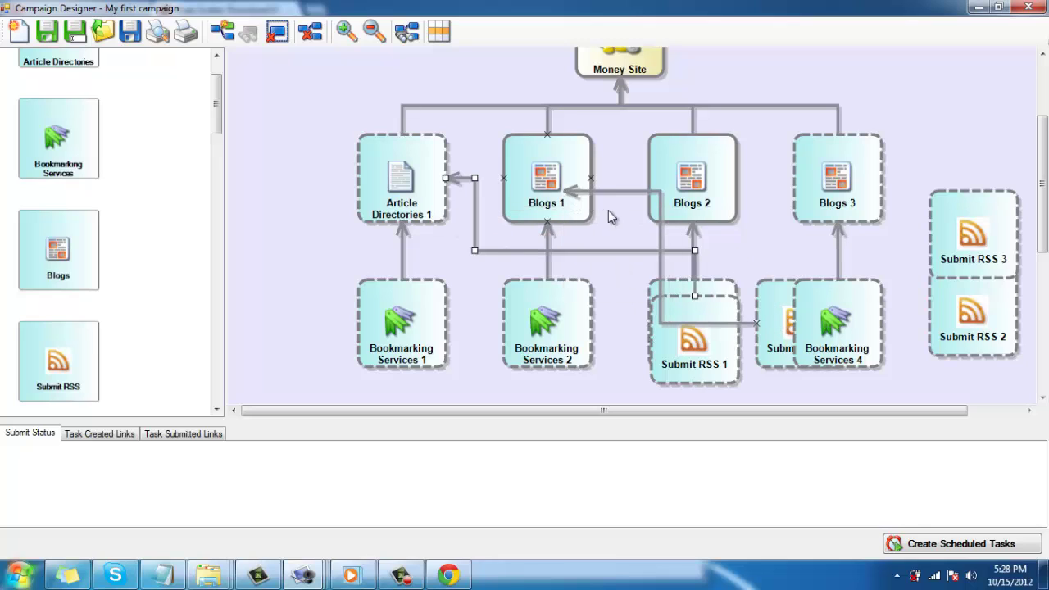
{"action": "left_click_drag", "start_coordinate": [958, 299], "coordinate": [735, 204]}
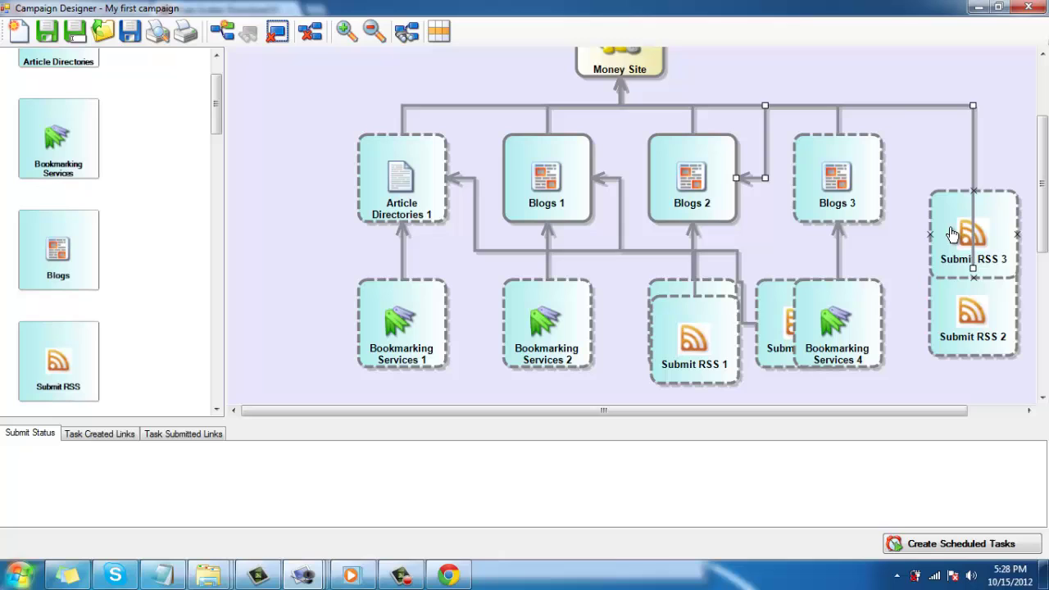
{"action": "left_click_drag", "start_coordinate": [959, 234], "coordinate": [843, 188]}
Step: Auto-arrange and zoom out the campaign tree, then generate its scheduled tasks
{"action": "left_click", "coordinate": [405, 37]}
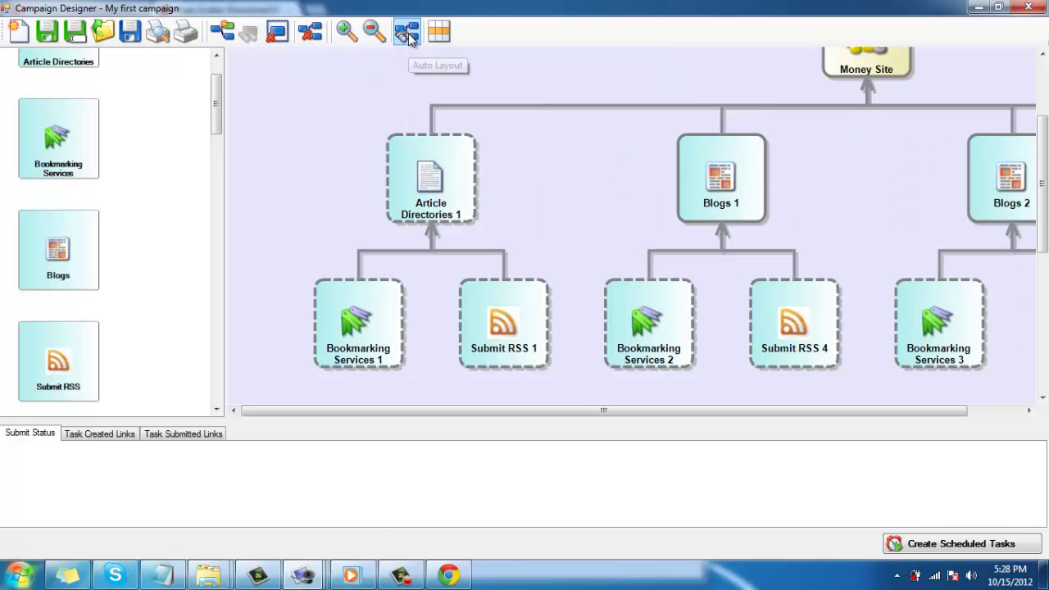
{"action": "left_click", "coordinate": [371, 33]}
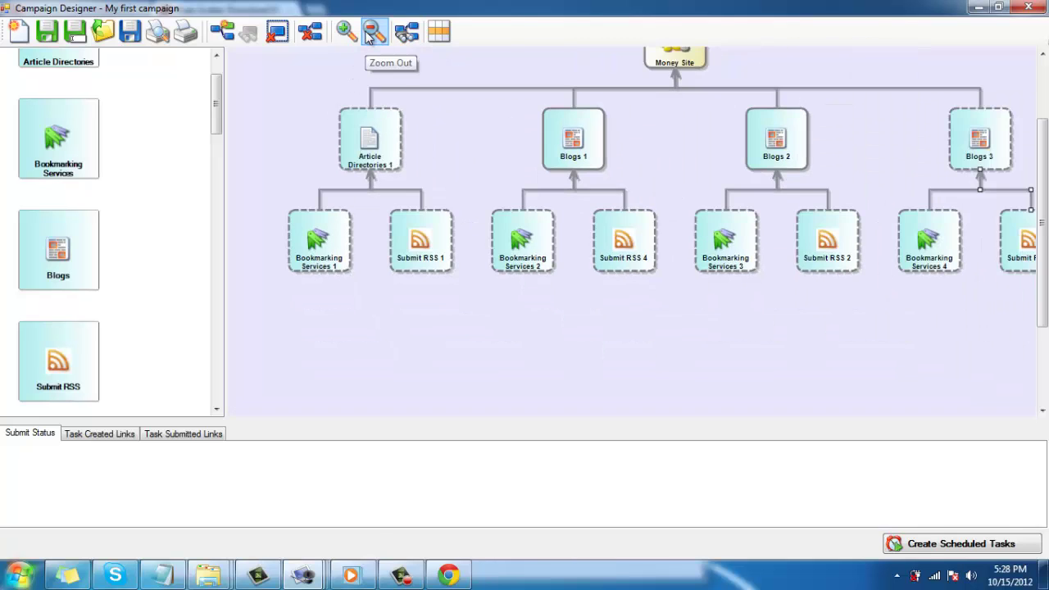
{"action": "left_click", "coordinate": [371, 33]}
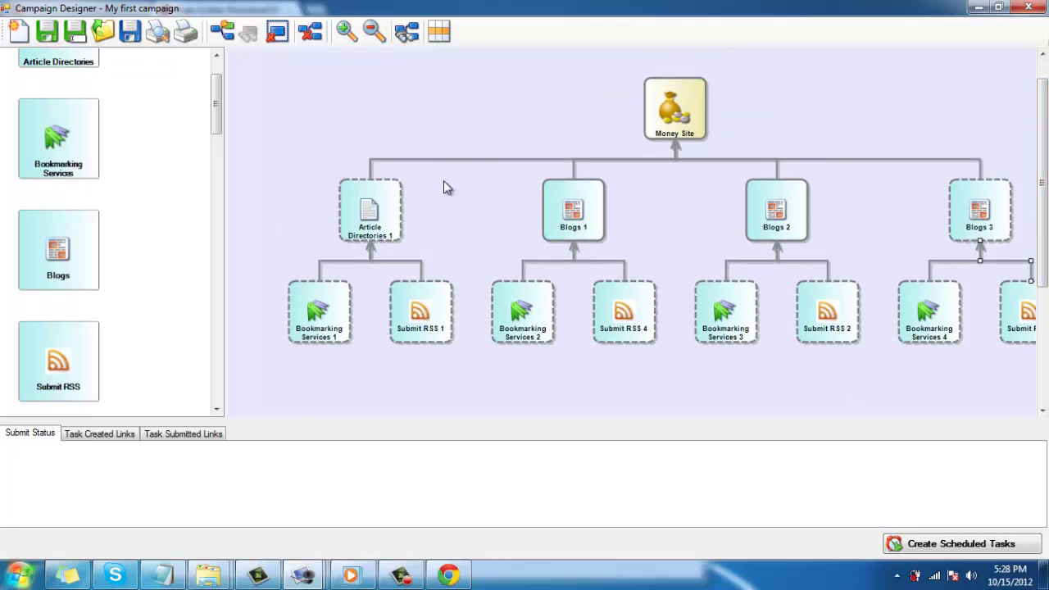
{"action": "left_click", "coordinate": [370, 33]}
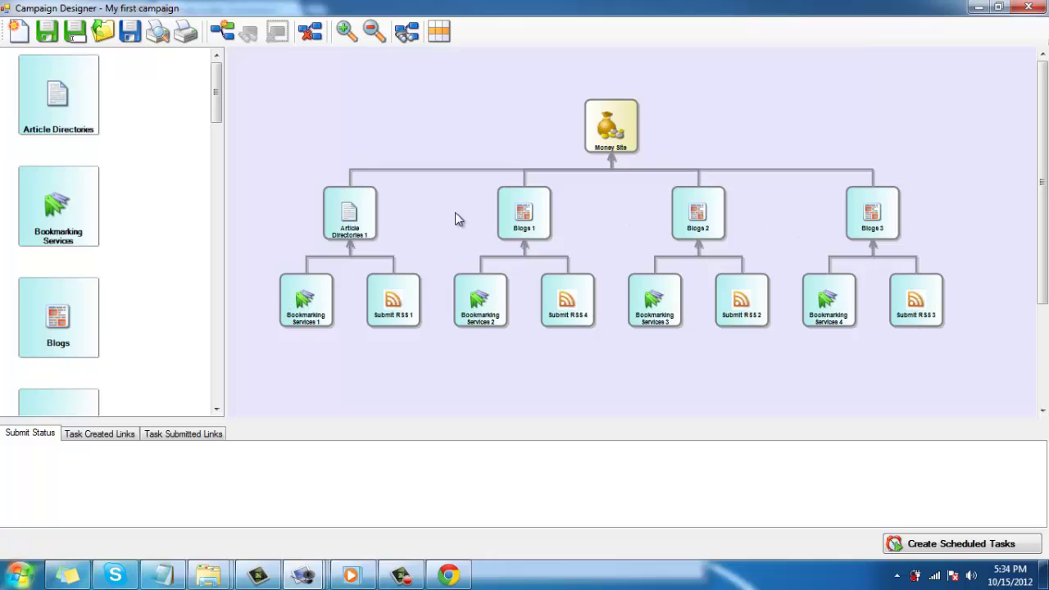
{"action": "mouse_move", "coordinate": [323, 215]}
{"action": "left_mouse_down"}
{"action": "mouse_move", "coordinate": [944, 219]}
{"action": "mouse_move", "coordinate": [777, 139]}
{"action": "left_mouse_up"}
{"action": "left_click", "coordinate": [969, 546]}
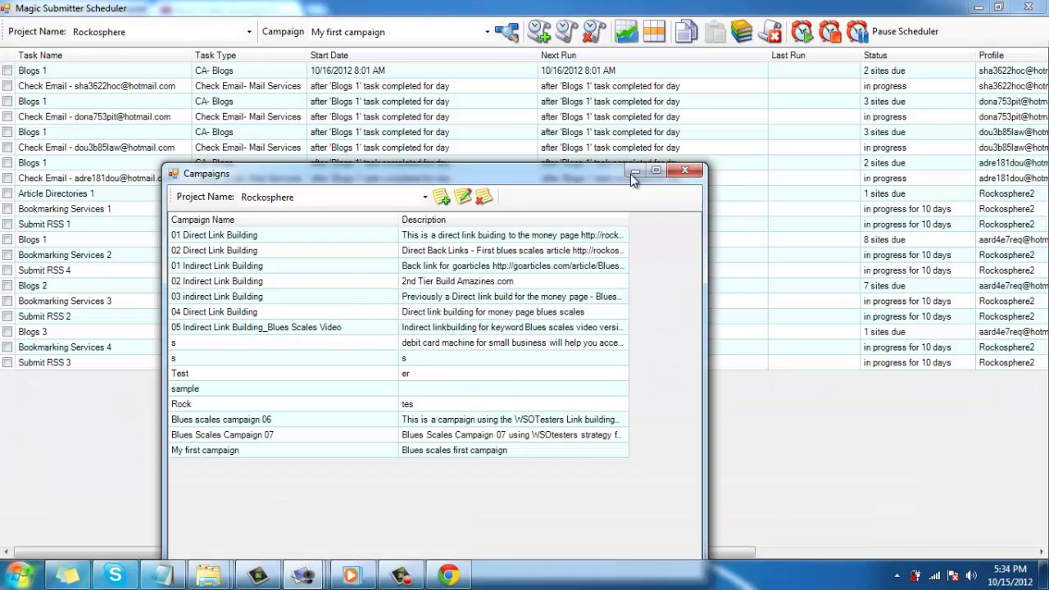
Step: Close the Campaigns list to reveal My first campaign's scheduled task list
{"action": "left_click", "coordinate": [632, 172]}
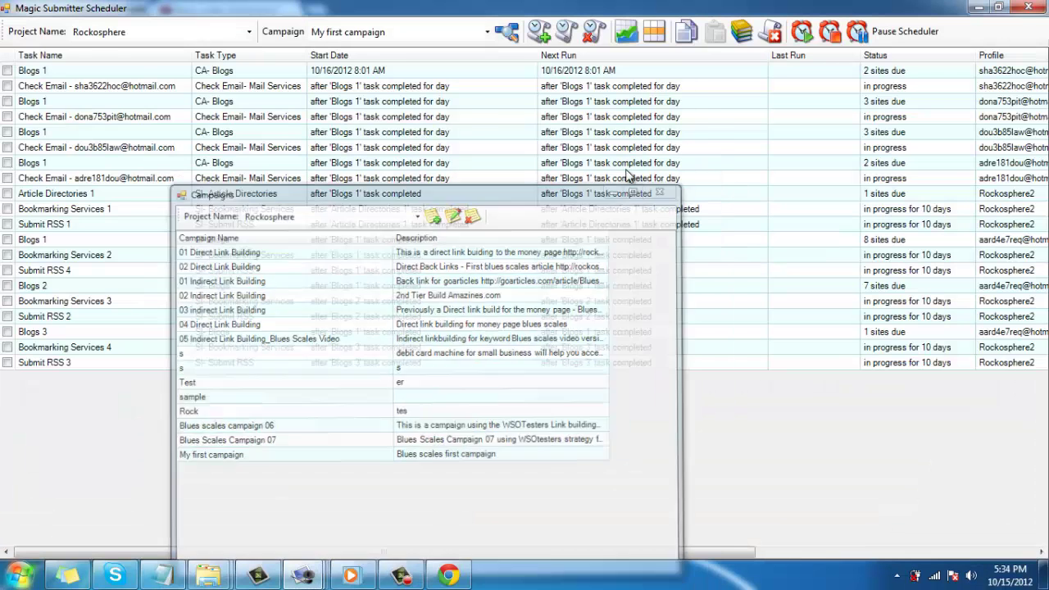